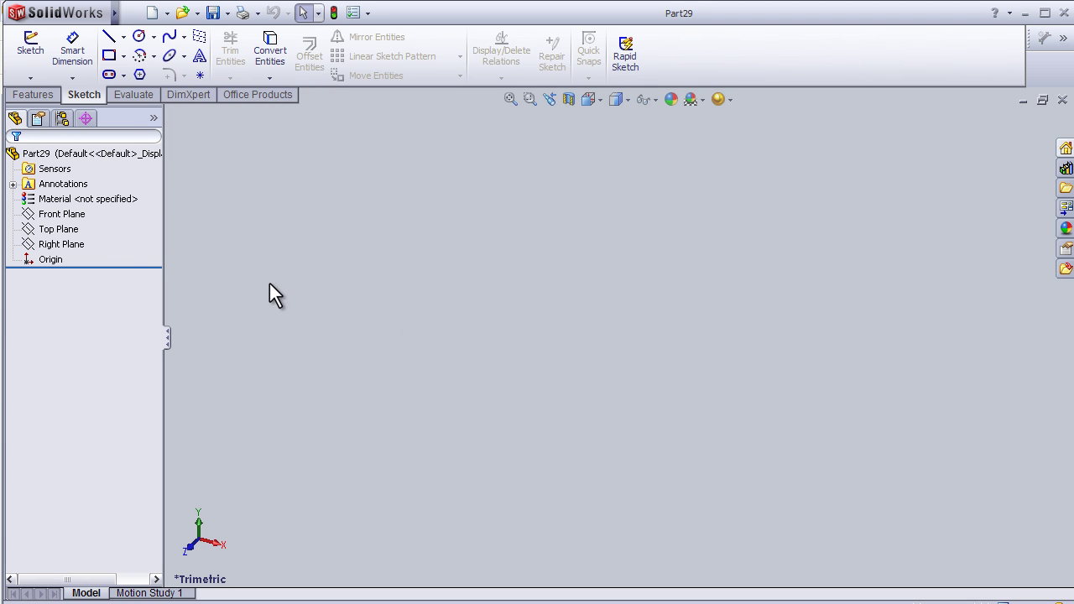
# Select the Top Plane in the FeatureManager tree as the sketch plane.
pyautogui.click(59, 229)
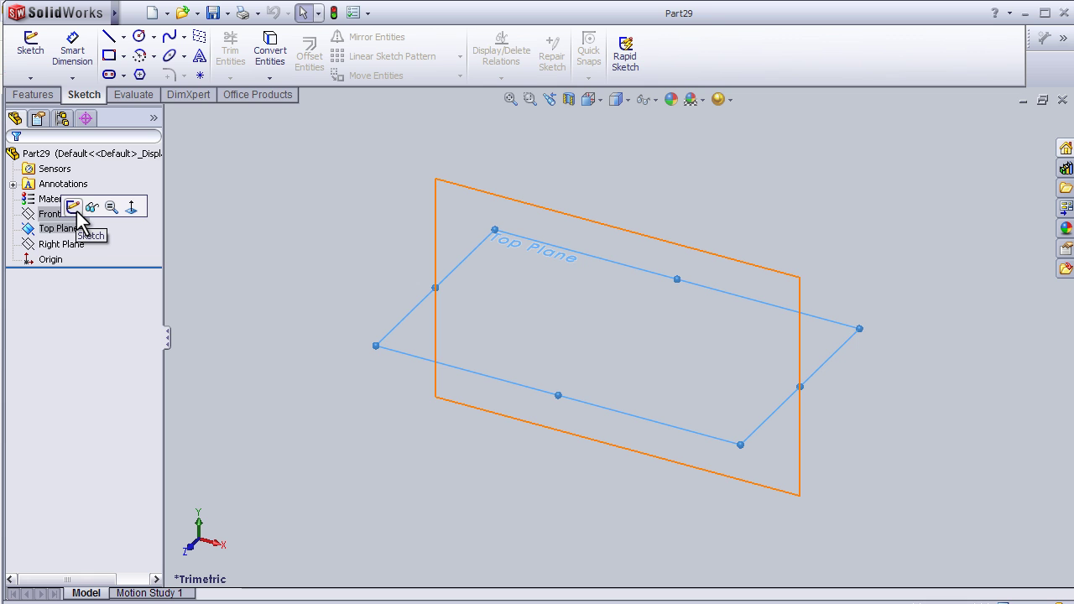
# Open a sketch on the Top Plane and draw a corner rectangle from the origin up-right.
pyautogui.click(74, 207)
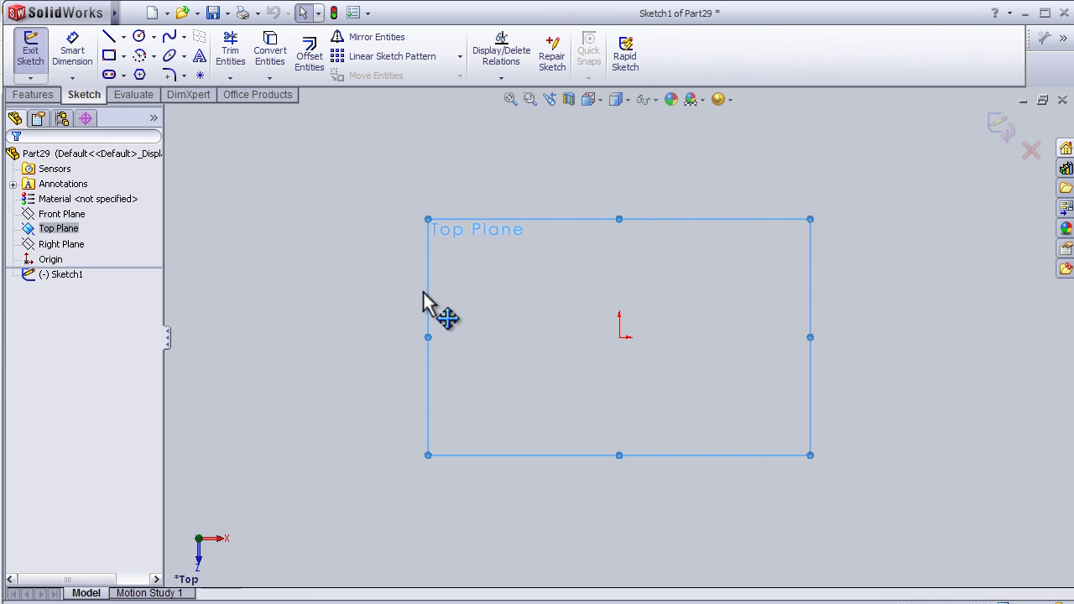
pyautogui.scroll(-2, 721, 285)
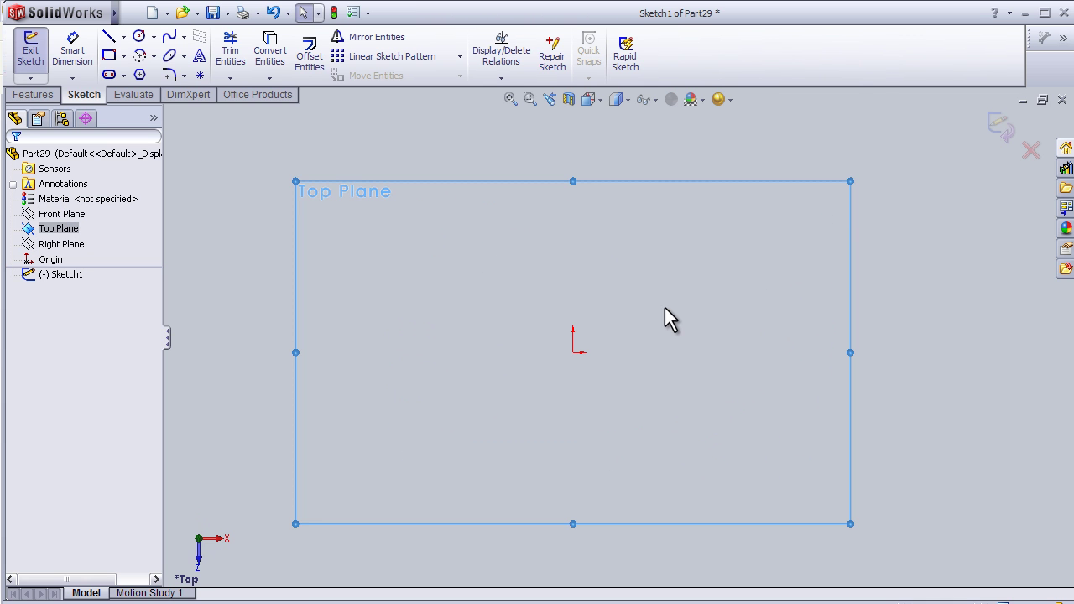
pyautogui.click(109, 55)
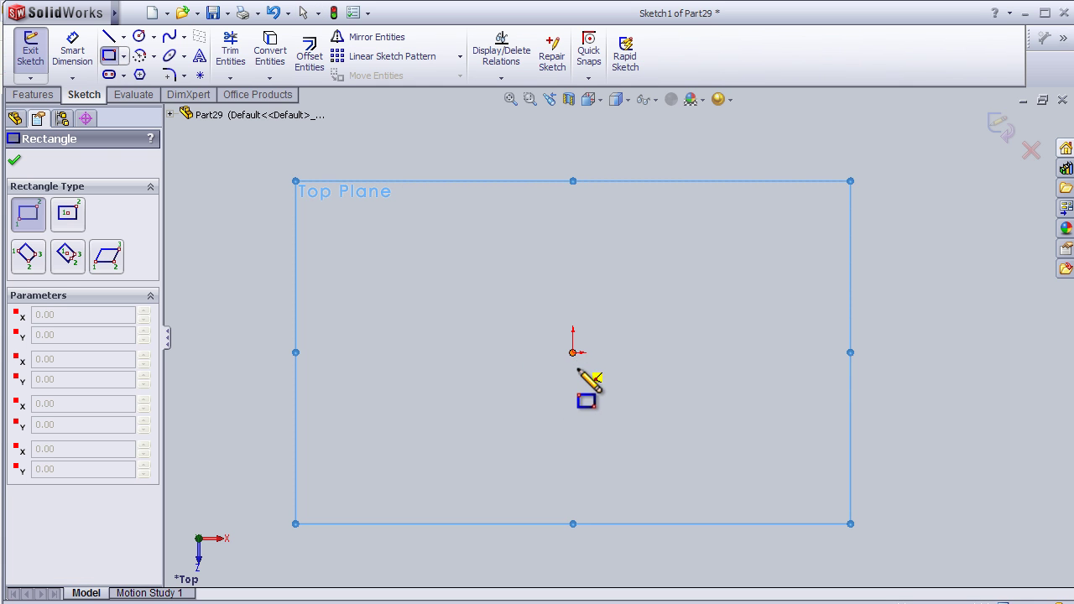
pyautogui.scroll(-1, 574, 353)
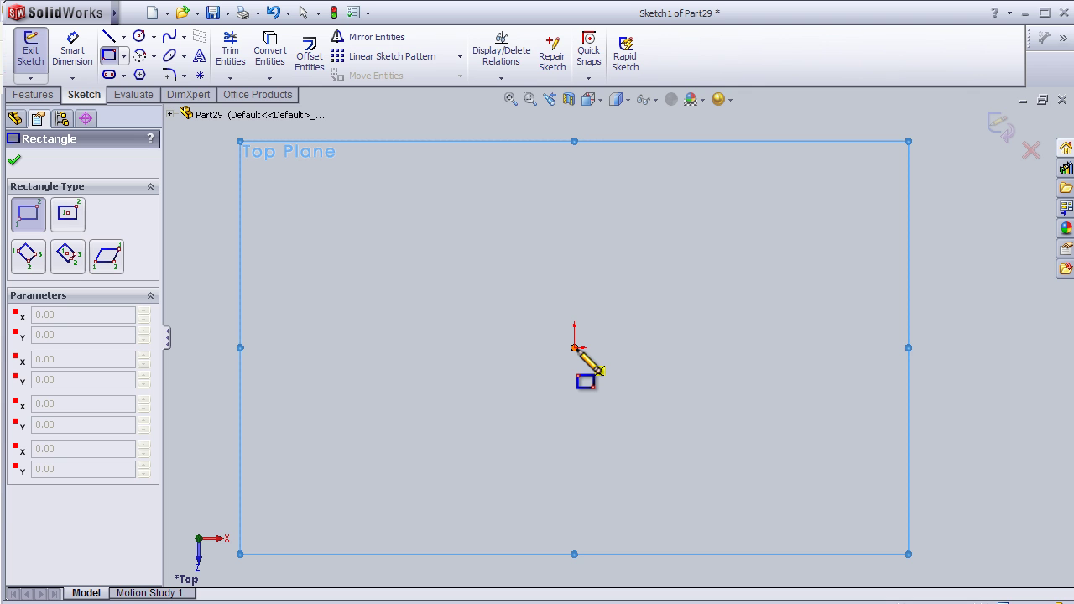
pyautogui.click(575, 348)
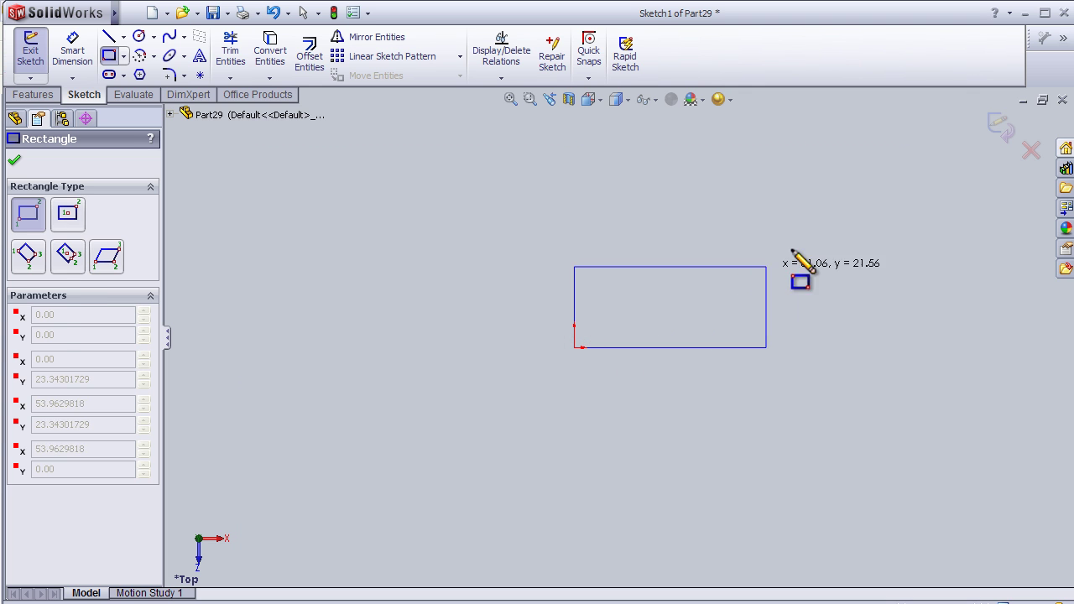
pyautogui.click(840, 175)
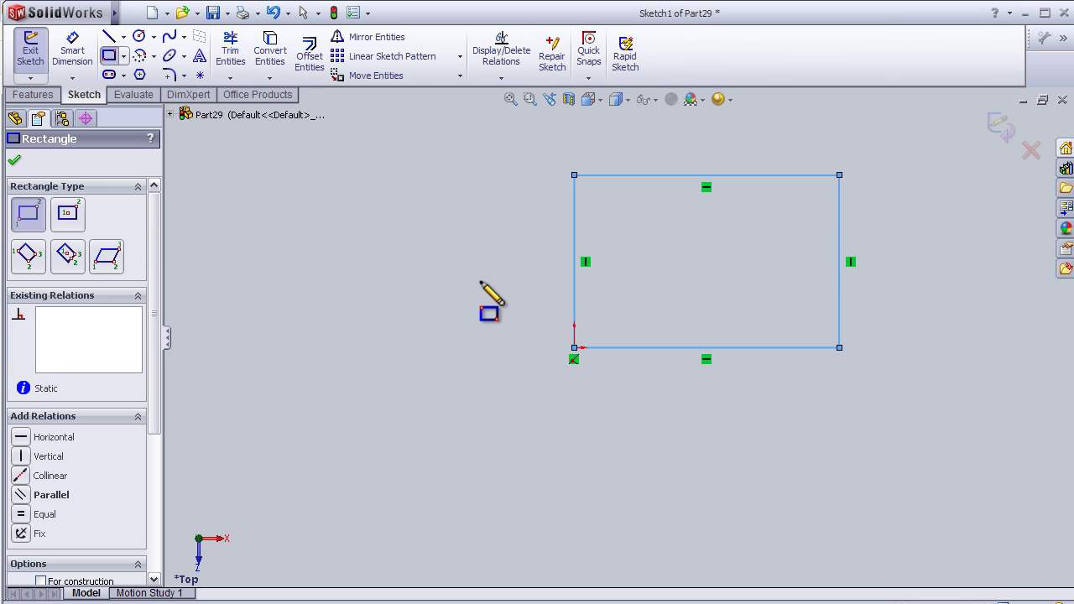
# Dimension the rectangle's left edge and try a 50 mm height, then discard the edit.
pyautogui.click(14, 161)
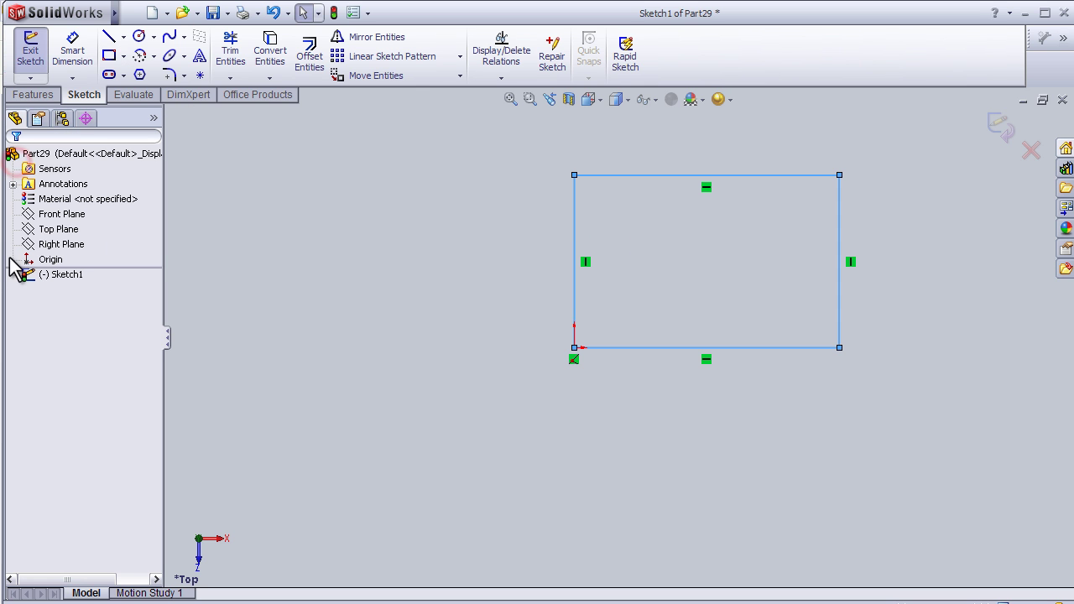
pyautogui.click(73, 55)
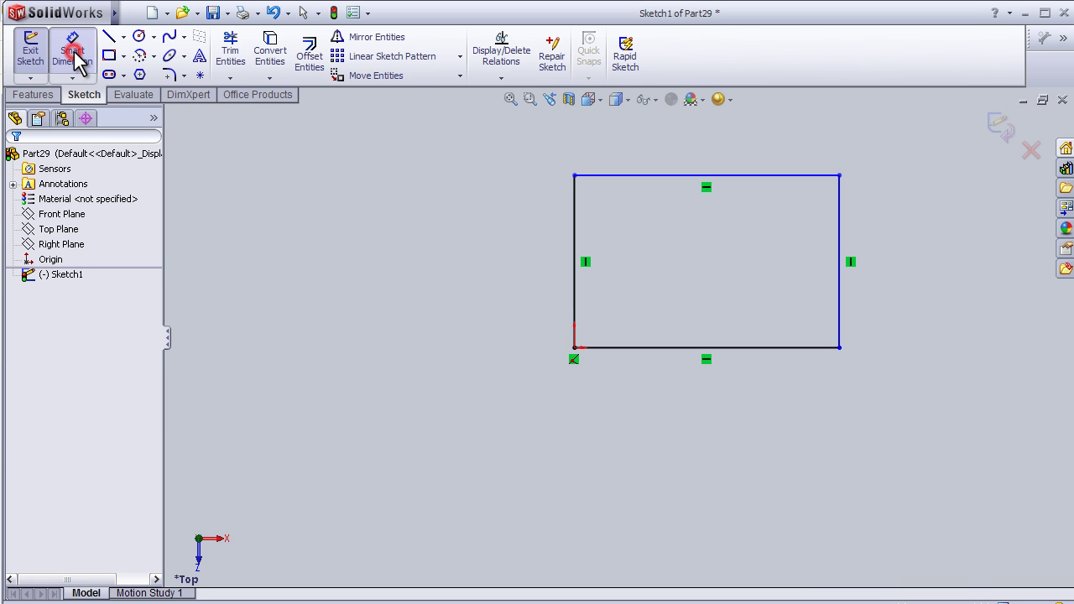
pyautogui.click(574, 263)
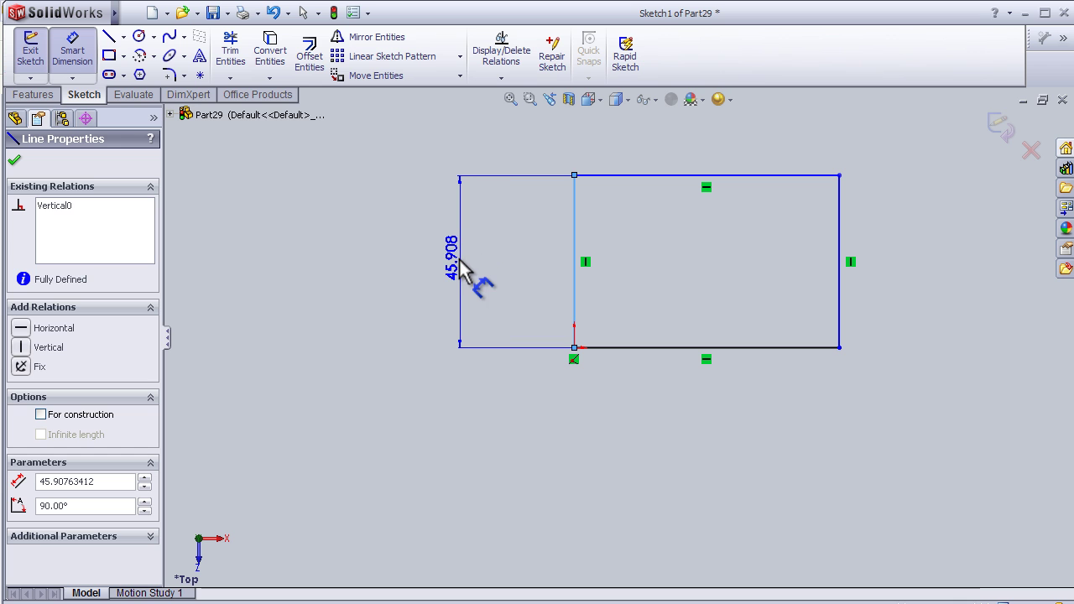
pyautogui.click(464, 269)
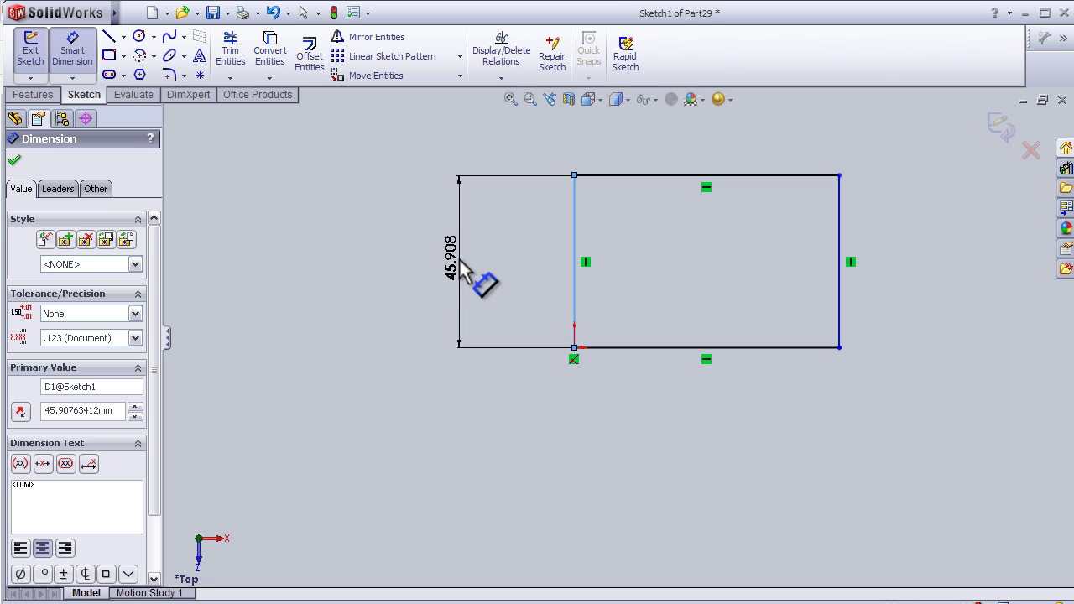
pyautogui.click(459, 261)
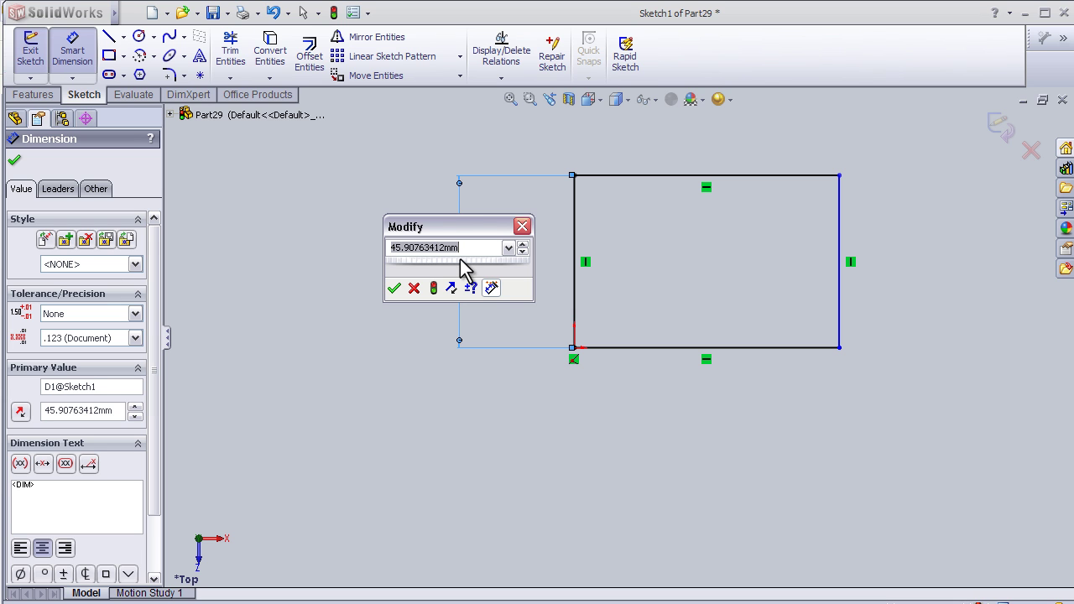
pyautogui.moveTo(455, 229); pyautogui.dragTo(490, 206)
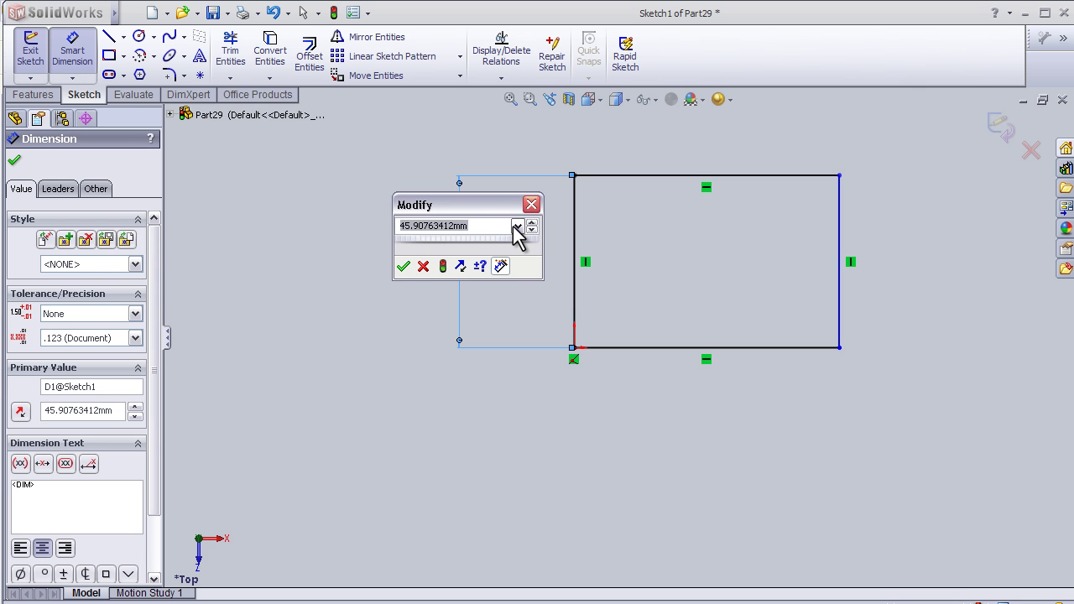
pyautogui.write('50')
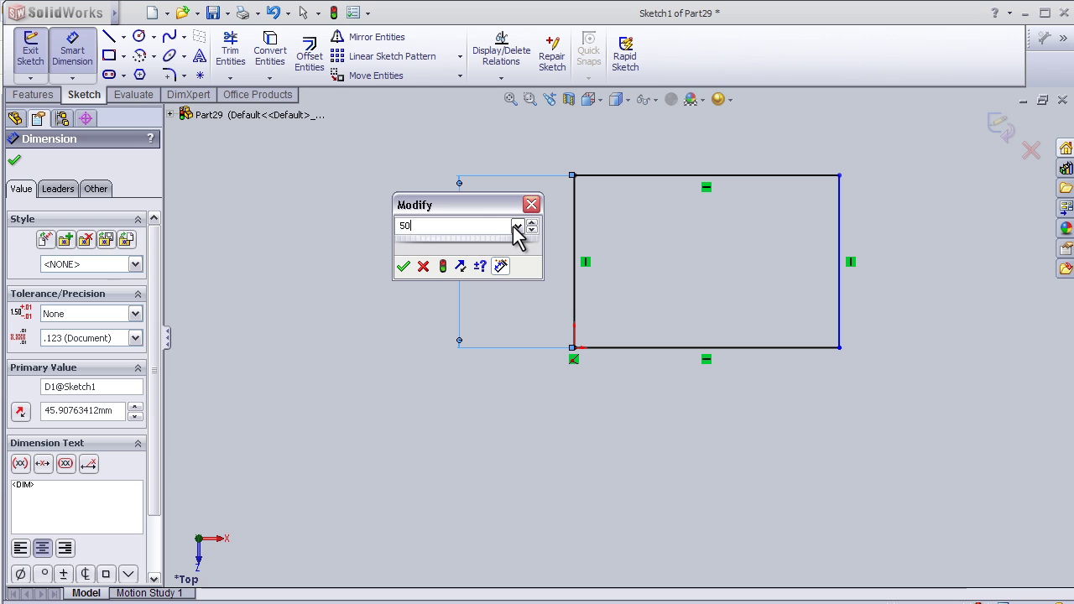
pyautogui.click(446, 274)
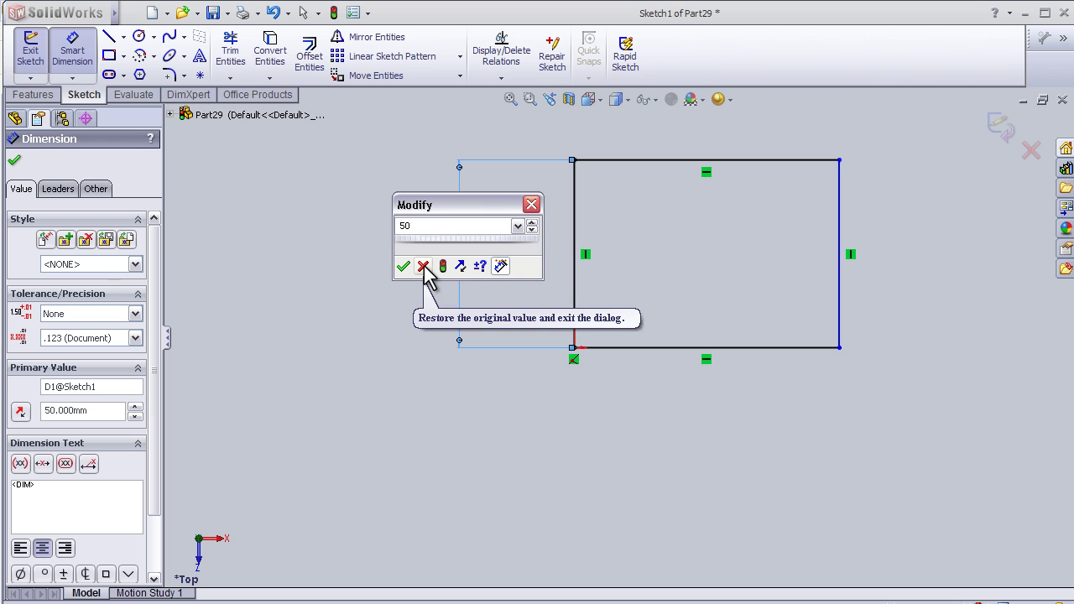
pyautogui.click(425, 267)
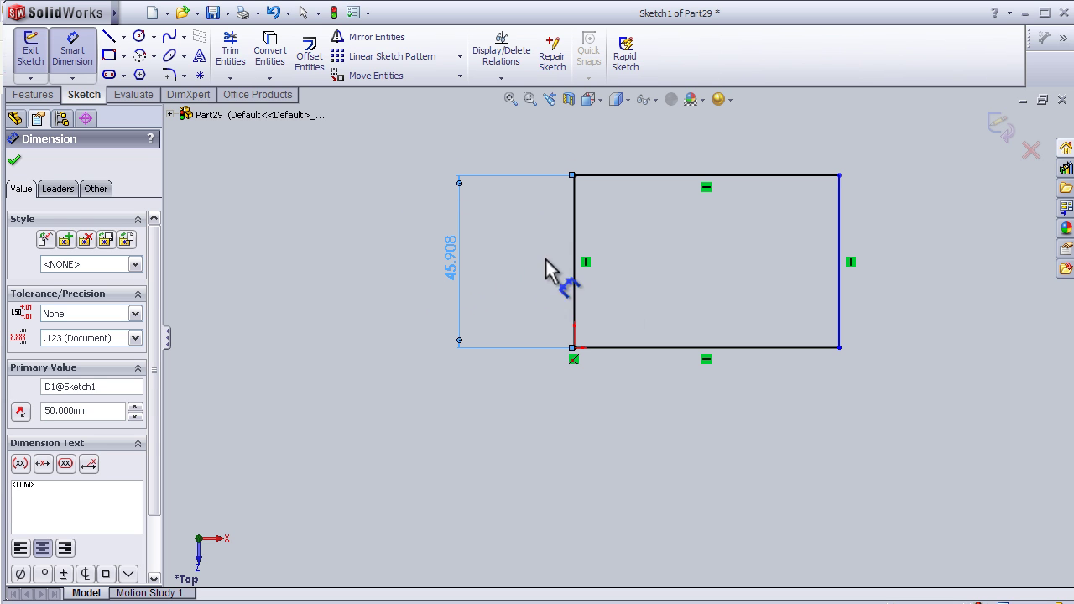
# Re-enter 50 in the height dimension and accept it.
pyautogui.click(455, 260)
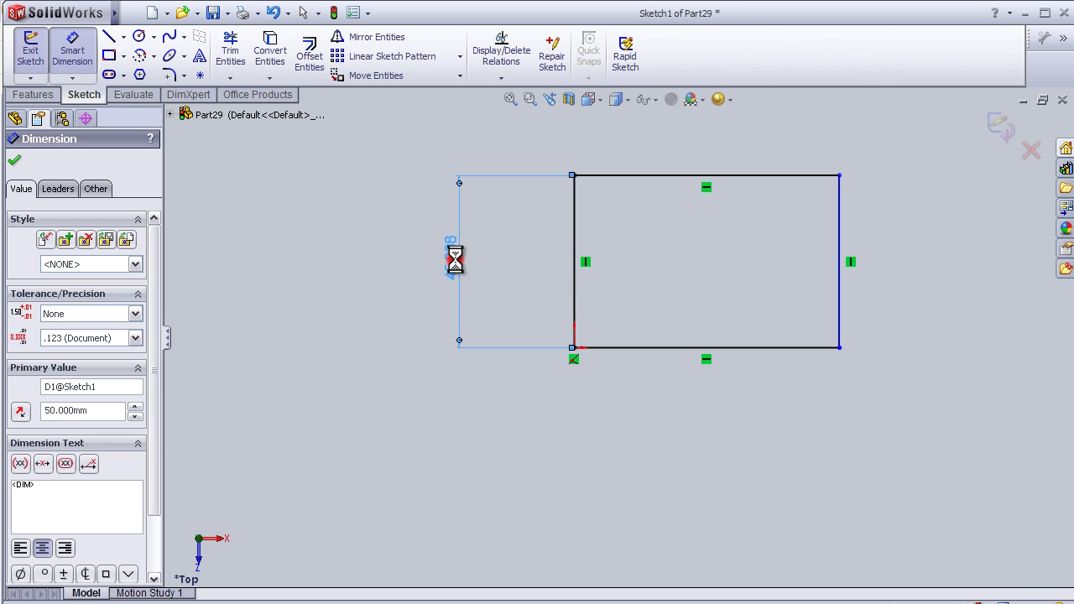
pyautogui.moveTo(478, 231); pyautogui.dragTo(442, 228)
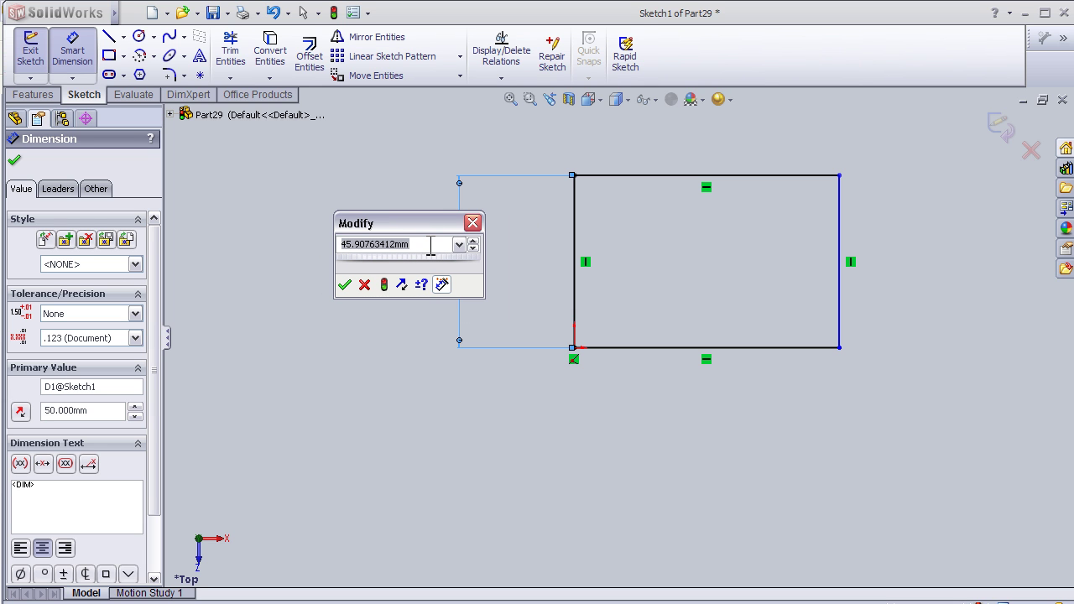
pyautogui.write('50')
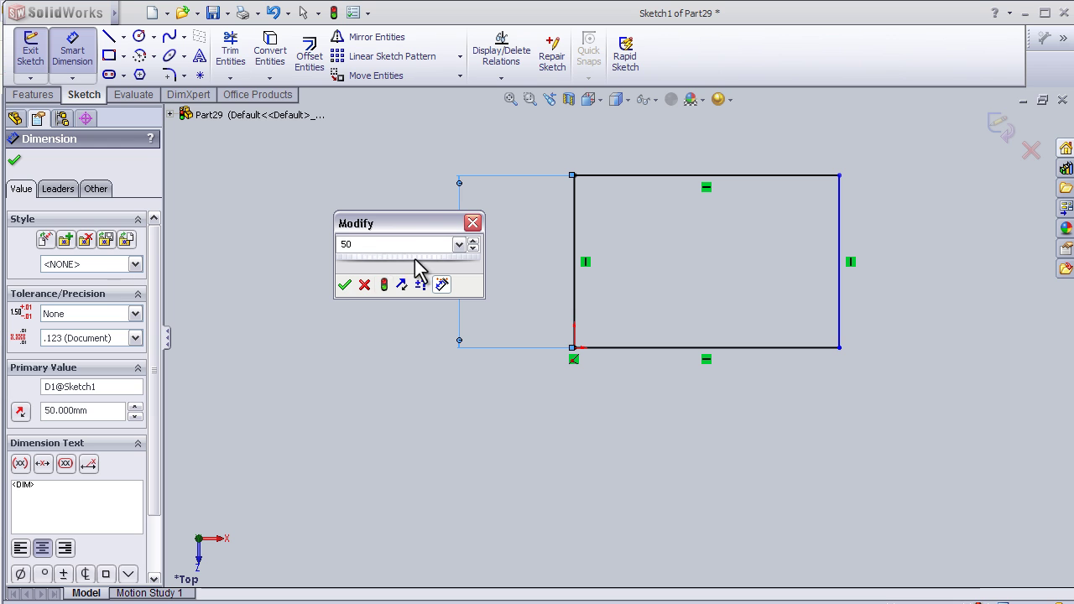
pyautogui.click(345, 286)
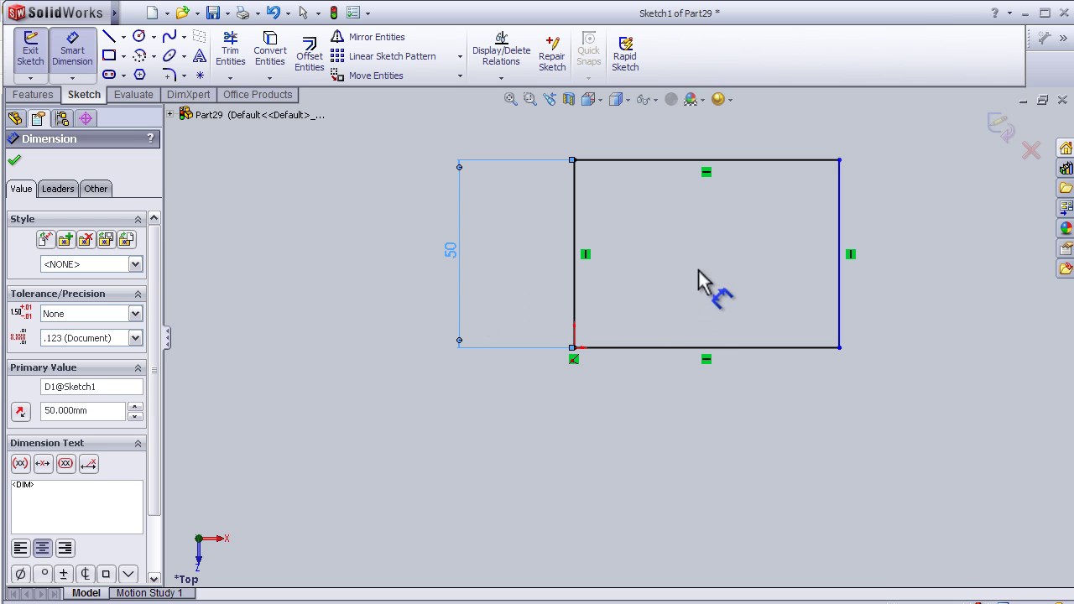
# Dimension the rectangle's bottom edge below it as 80 mm wide.
pyautogui.click(87, 61)
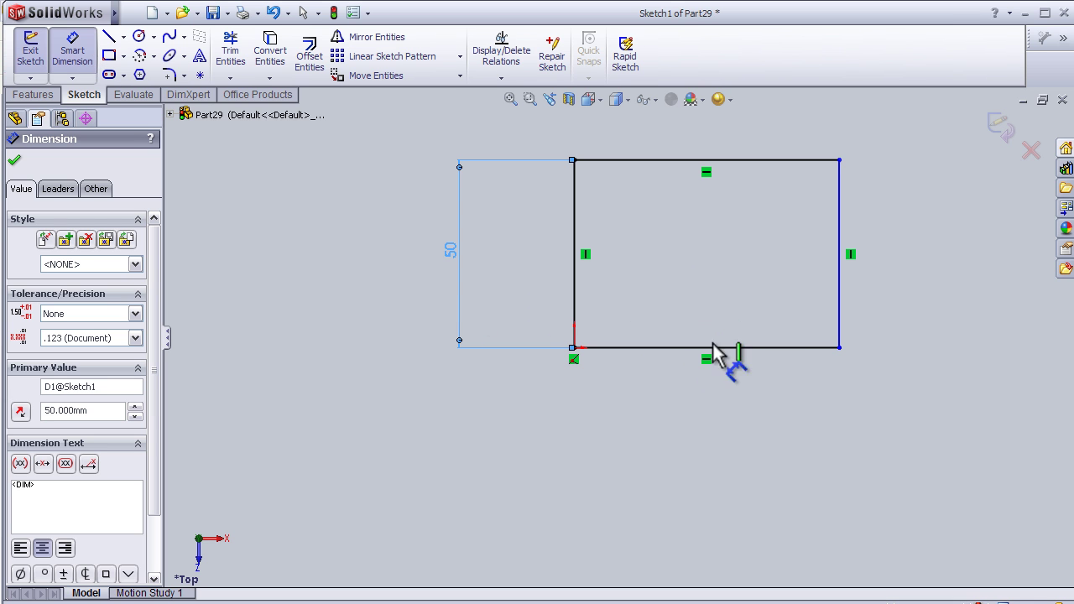
pyautogui.click(782, 349)
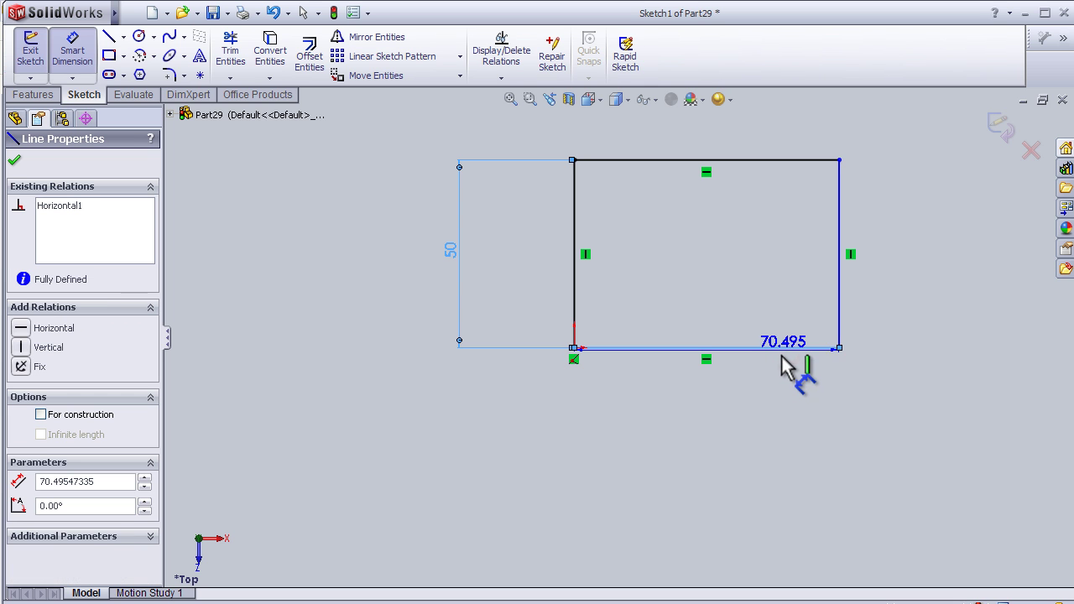
pyautogui.click(712, 401)
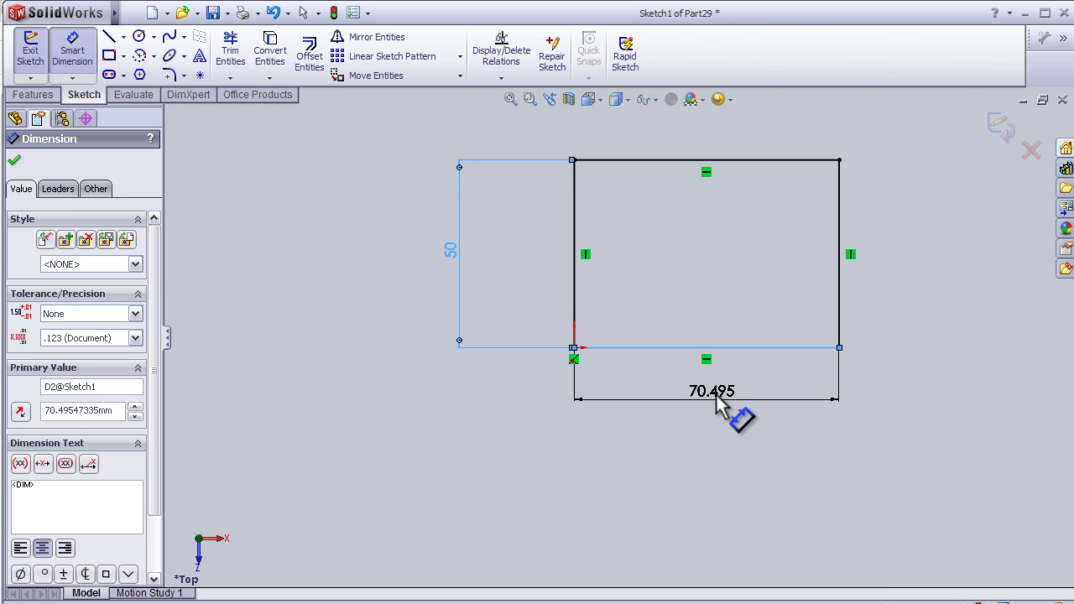
pyautogui.click(713, 393)
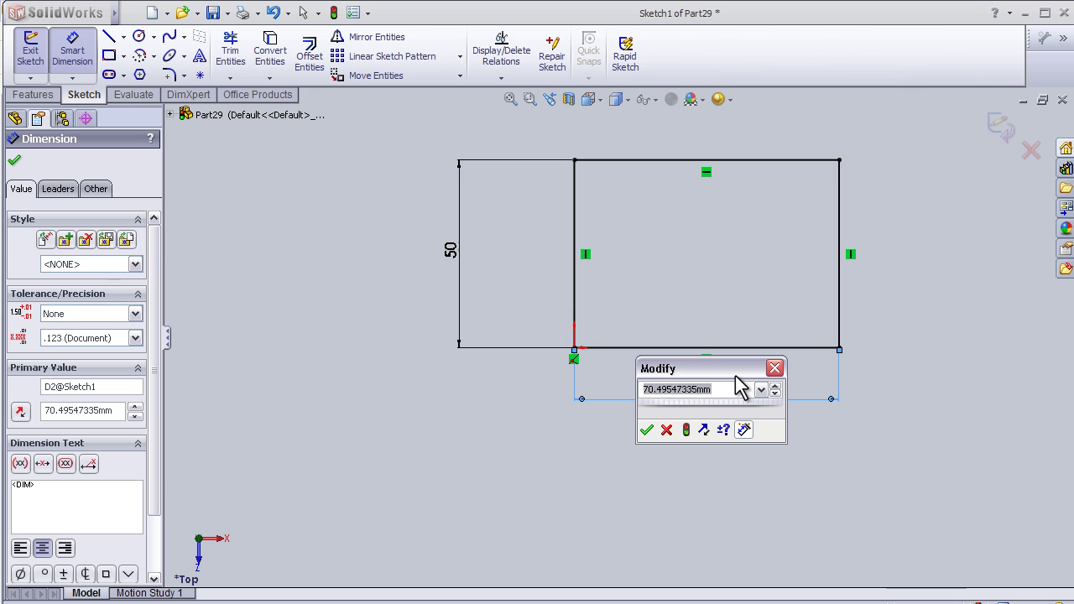
pyautogui.write('80')
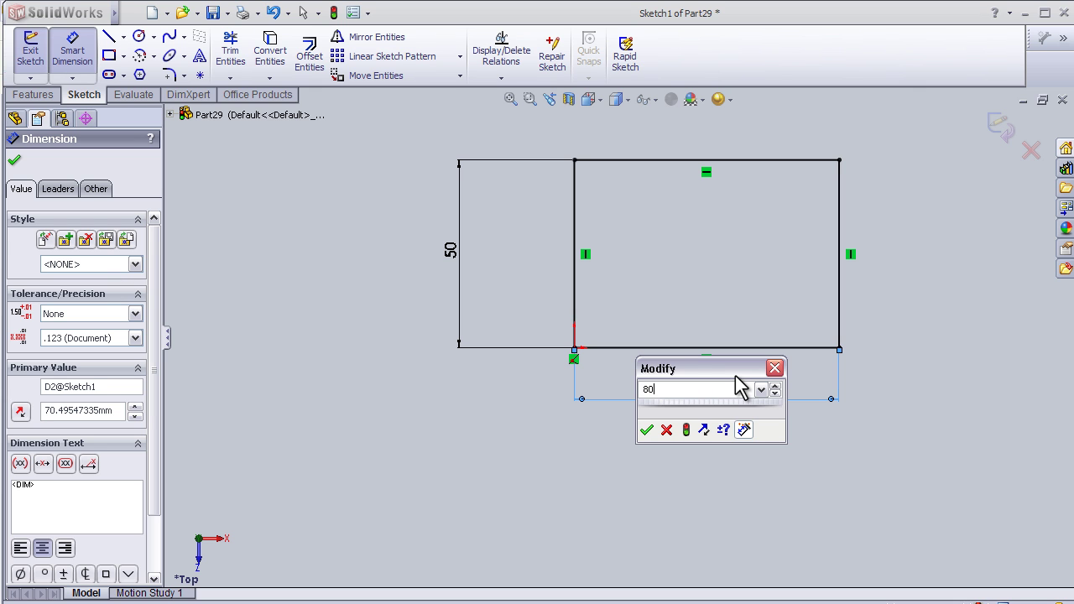
pyautogui.click(646, 430)
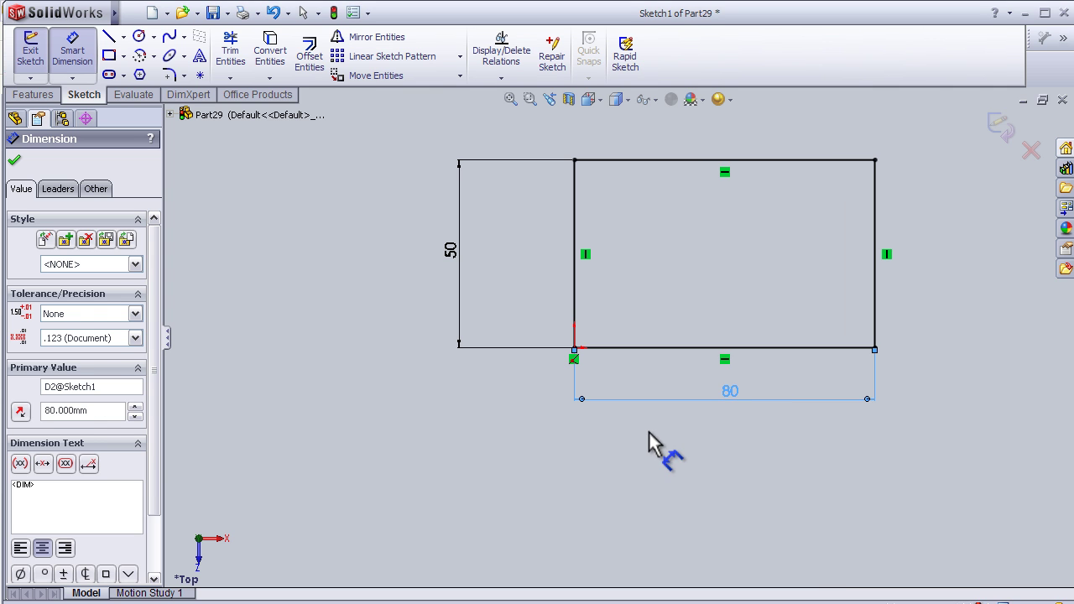
pyautogui.press('Escape')
# Reselect the 80 mm width dimension and confirm its 80 value again.
pyautogui.scroll(-2, 750, 527)
pyautogui.click(750, 524)
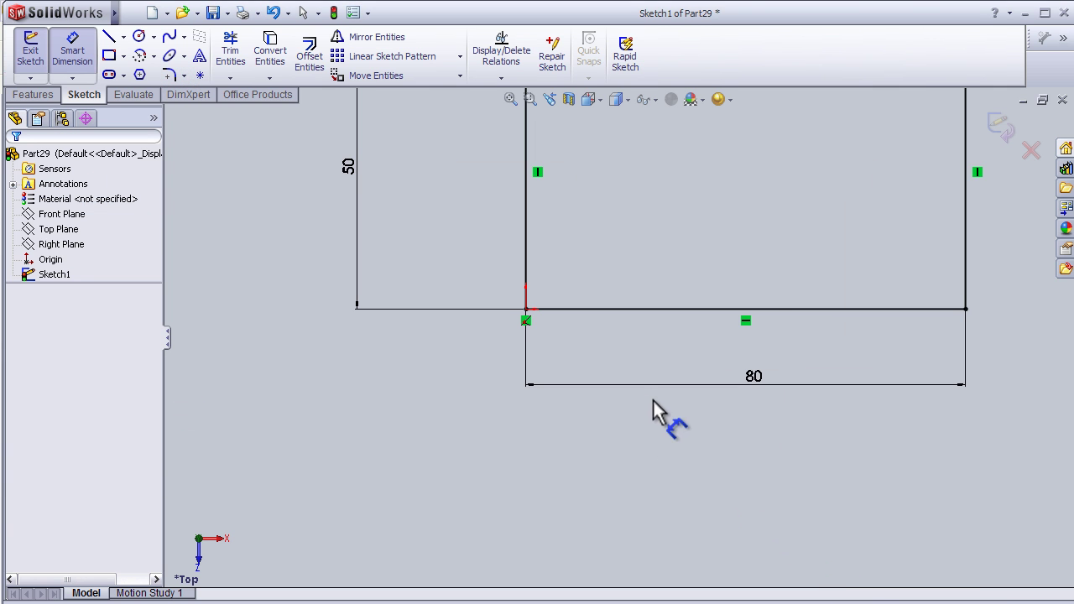
pyautogui.scroll(2, 792, 308)
pyautogui.scroll(-2, 755, 260)
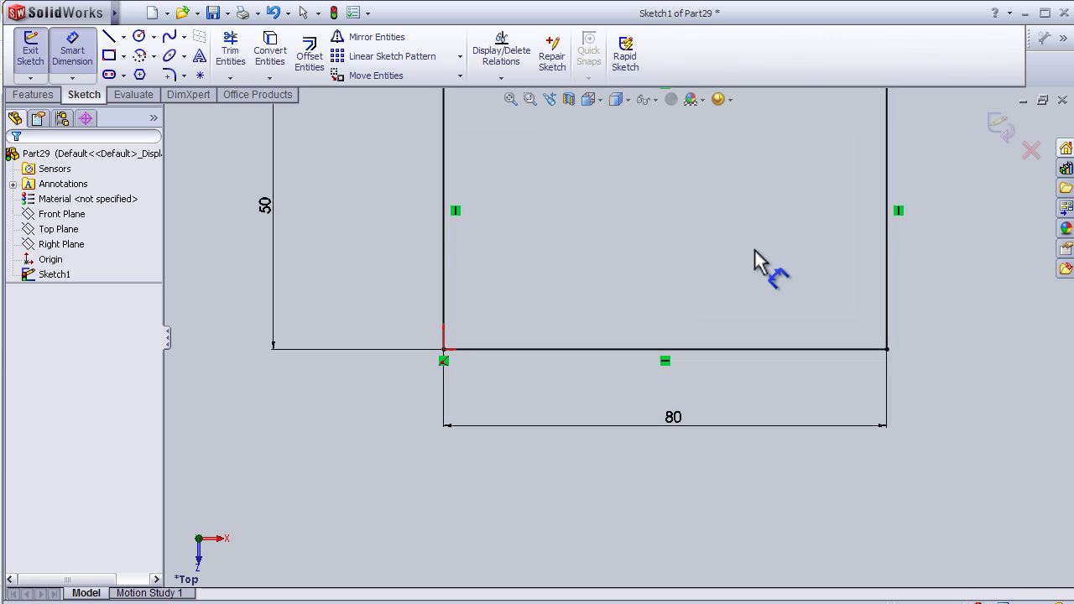
pyautogui.scroll(1, 750, 230)
pyautogui.scroll(-1, 696, 191)
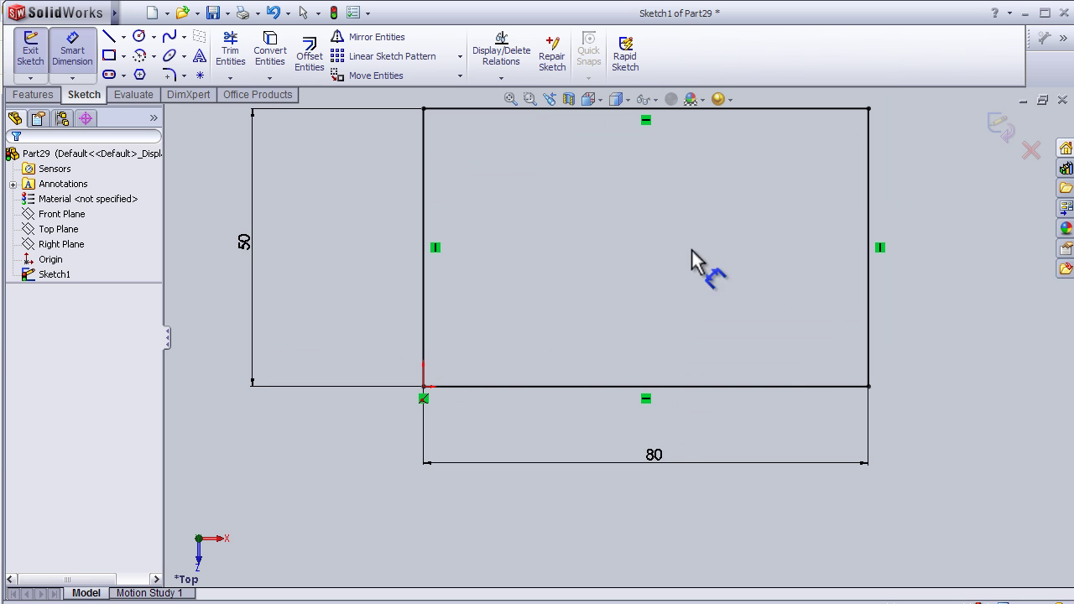
pyautogui.click(660, 460)
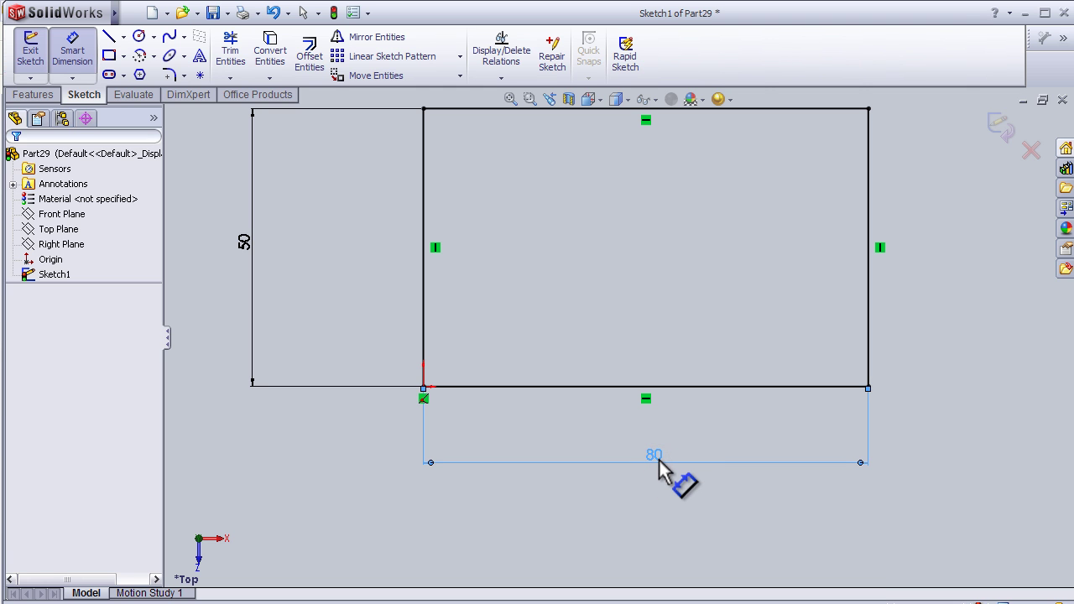
pyautogui.doubleClick(671, 452)
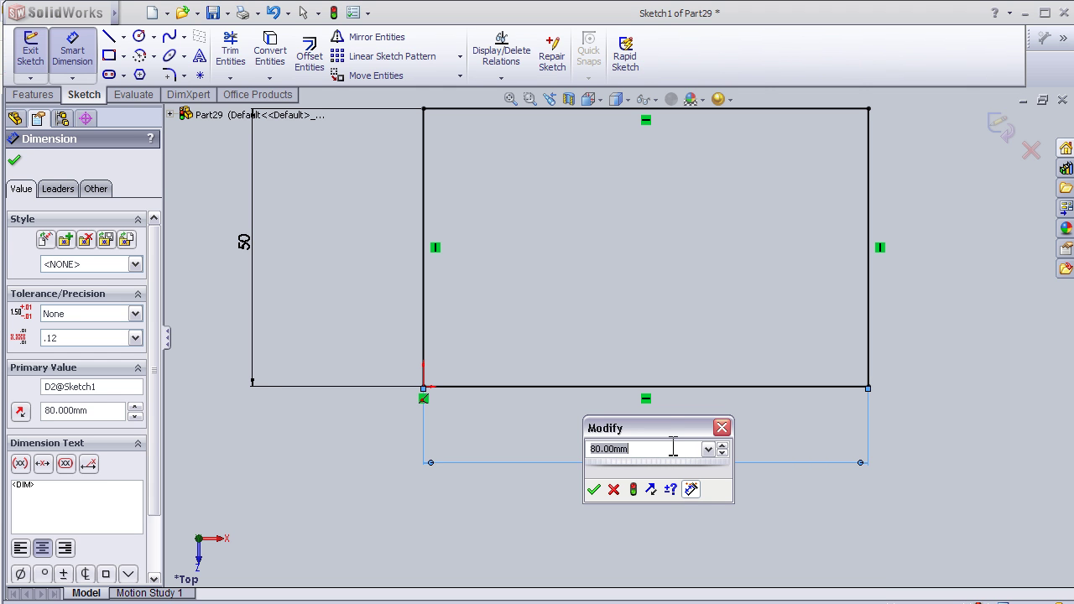
pyautogui.moveTo(653, 434); pyautogui.dragTo(594, 480)
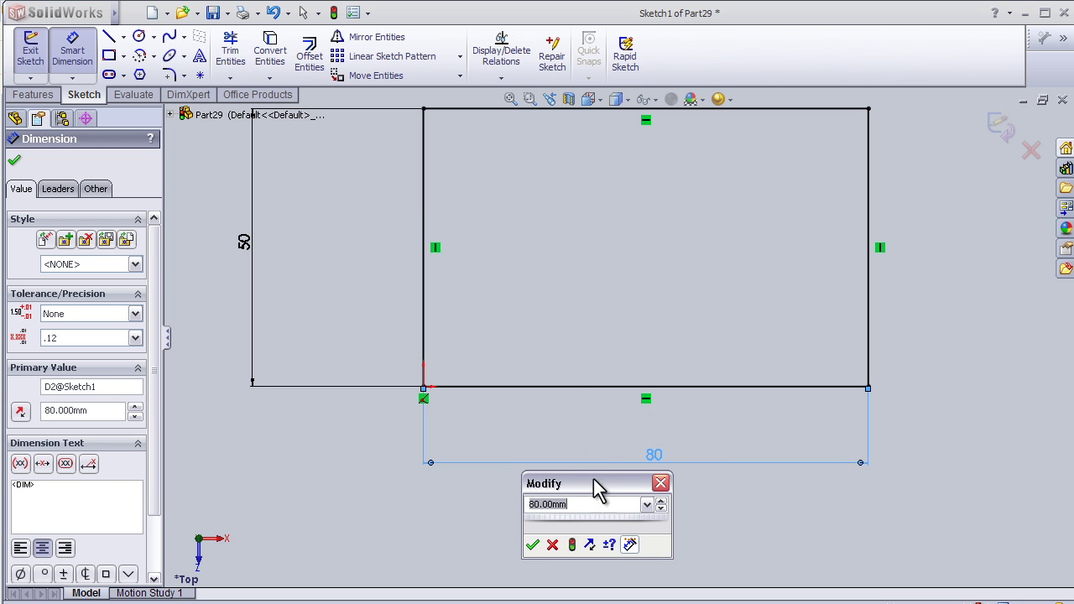
pyautogui.click(535, 546)
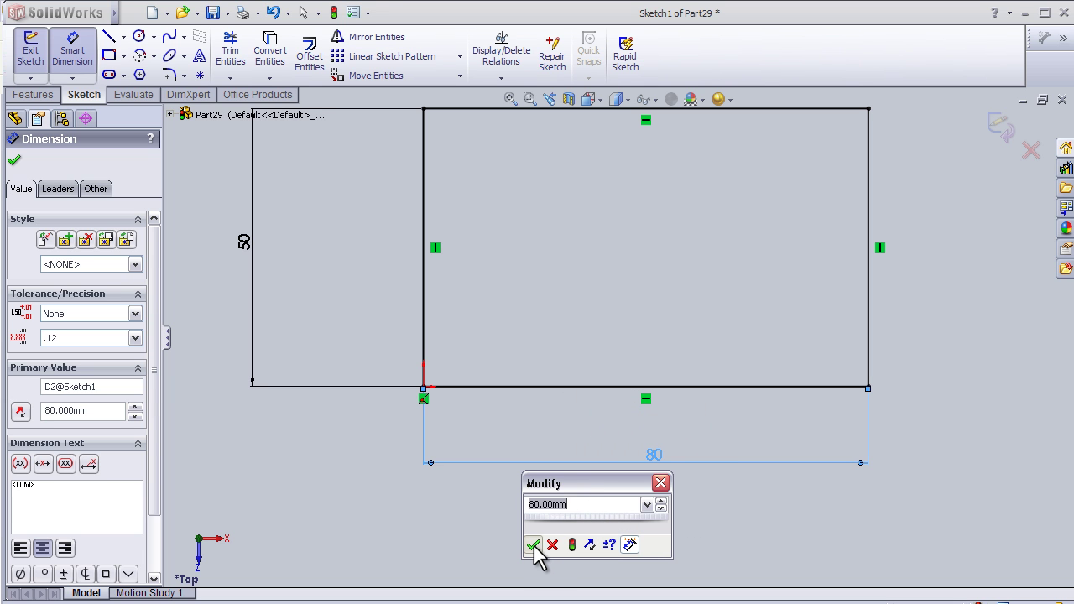
pyautogui.click(534, 546)
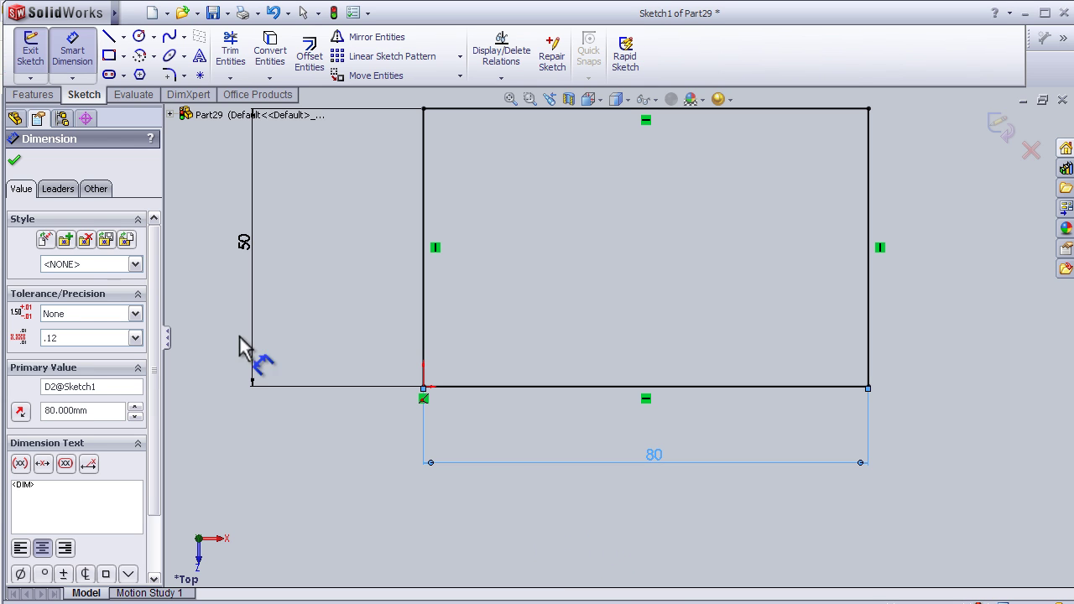
pyautogui.moveTo(157, 268)
pyautogui.mouseDown()
pyautogui.moveTo(156, 325)
pyautogui.moveTo(155, 255)
pyautogui.mouseUp()
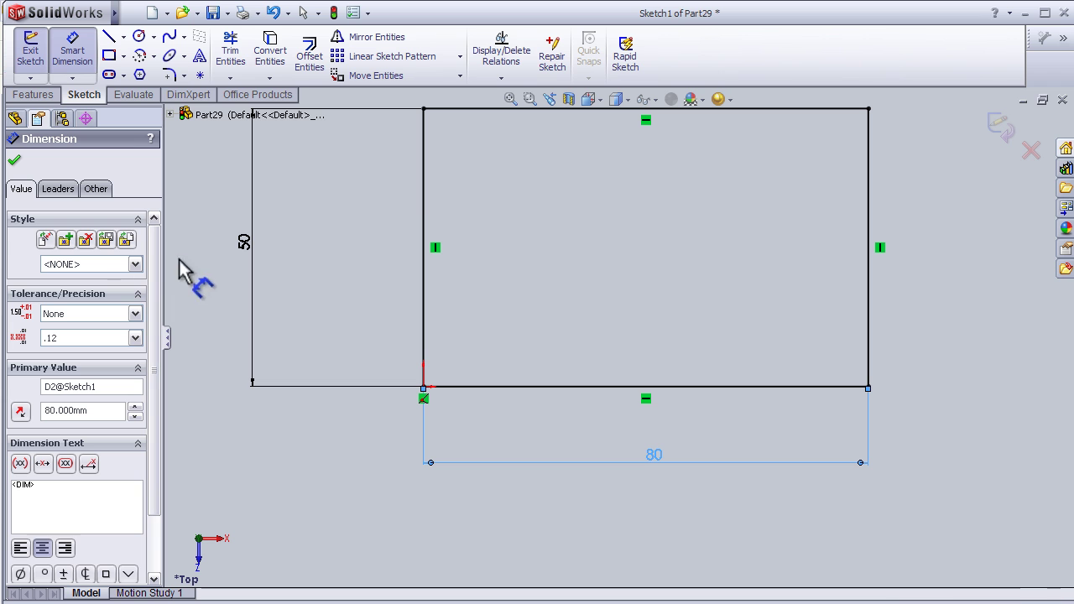
# Try a Limit tolerance on the 80 mm width with a -1 mm lower limit.
pyautogui.click(136, 314)
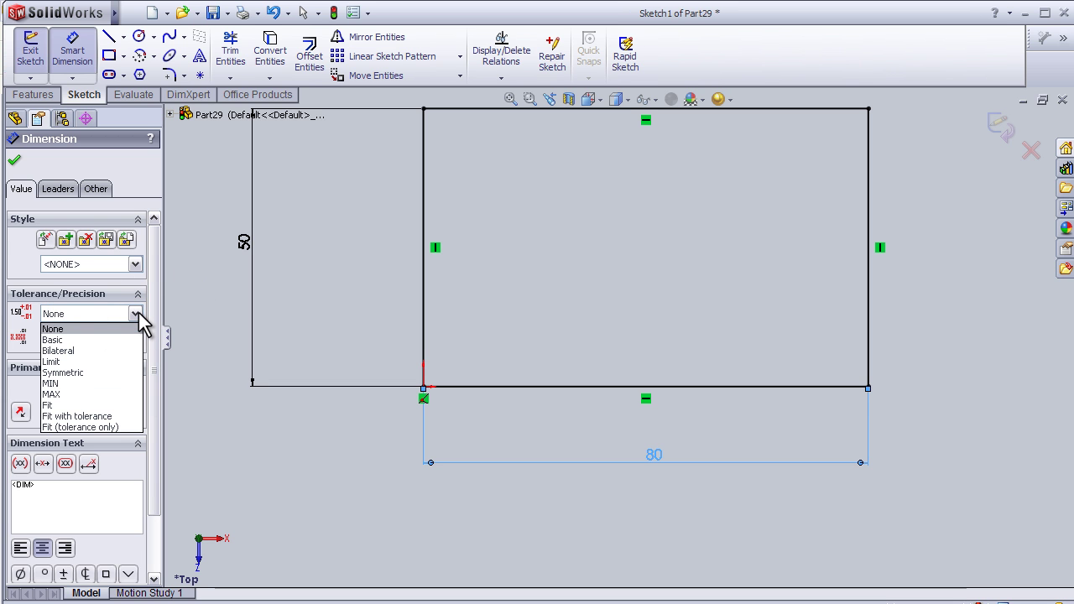
pyautogui.click(92, 364)
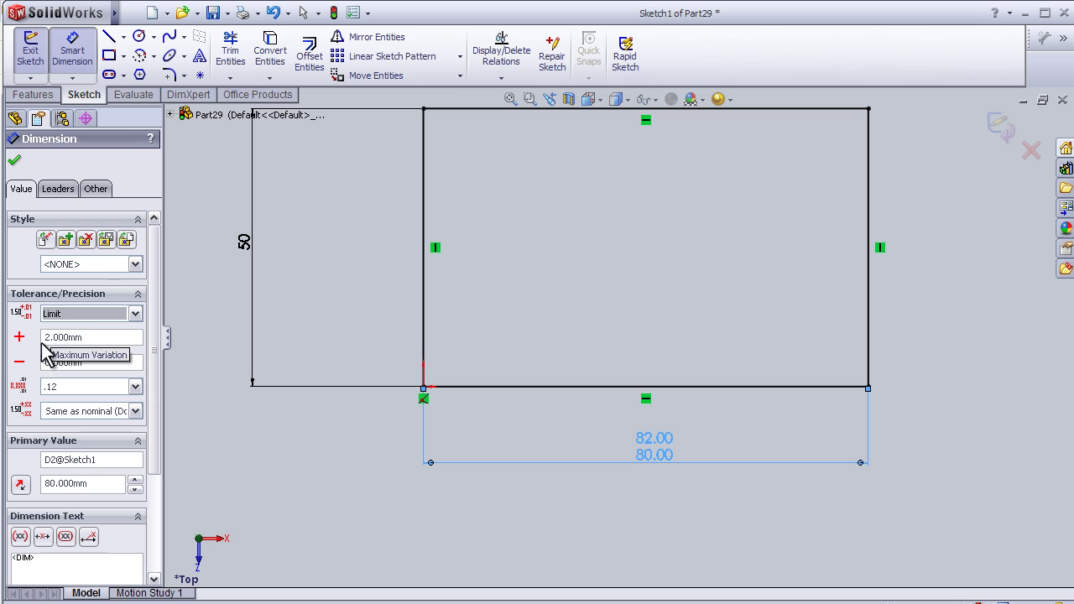
pyautogui.moveTo(49, 337); pyautogui.dragTo(86, 339)
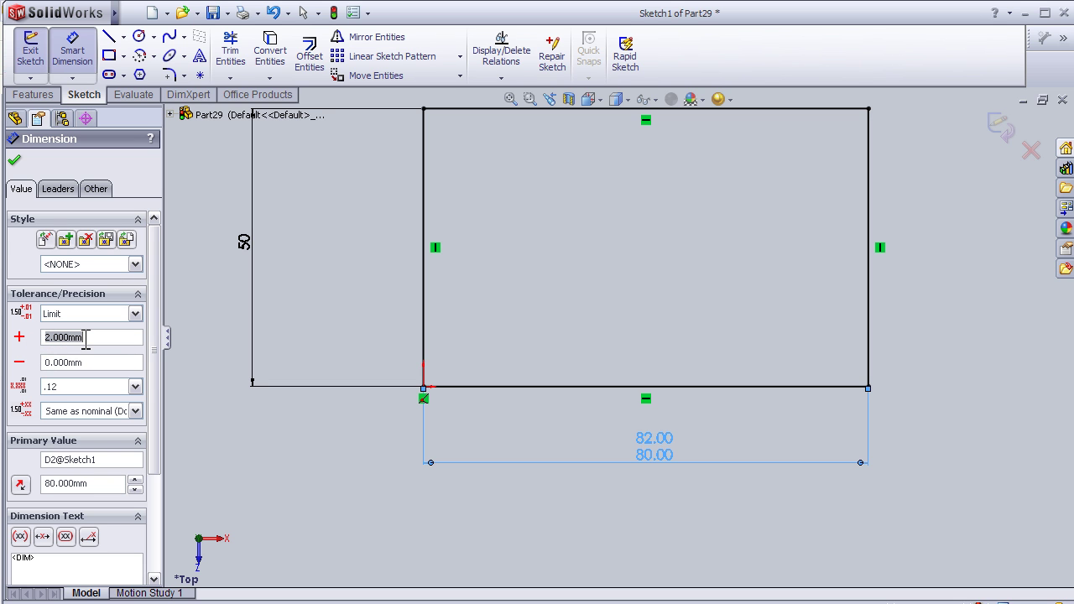
pyautogui.click(45, 362)
pyautogui.press('Delete')
pyautogui.write('-1')
pyautogui.click(37, 364)
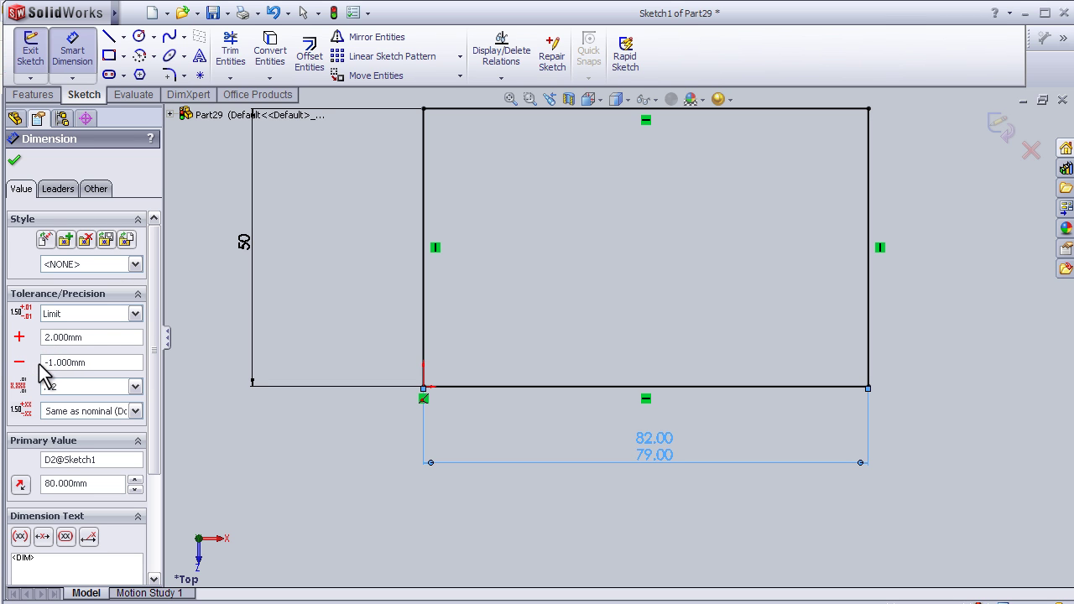
pyautogui.moveTo(156, 320)
pyautogui.mouseDown()
pyautogui.moveTo(155, 357)
pyautogui.moveTo(156, 319)
pyautogui.mouseUp()
# Try MIN and MAX tolerance types, then settle on Symmetric ±2 for the width.
pyautogui.click(137, 311)
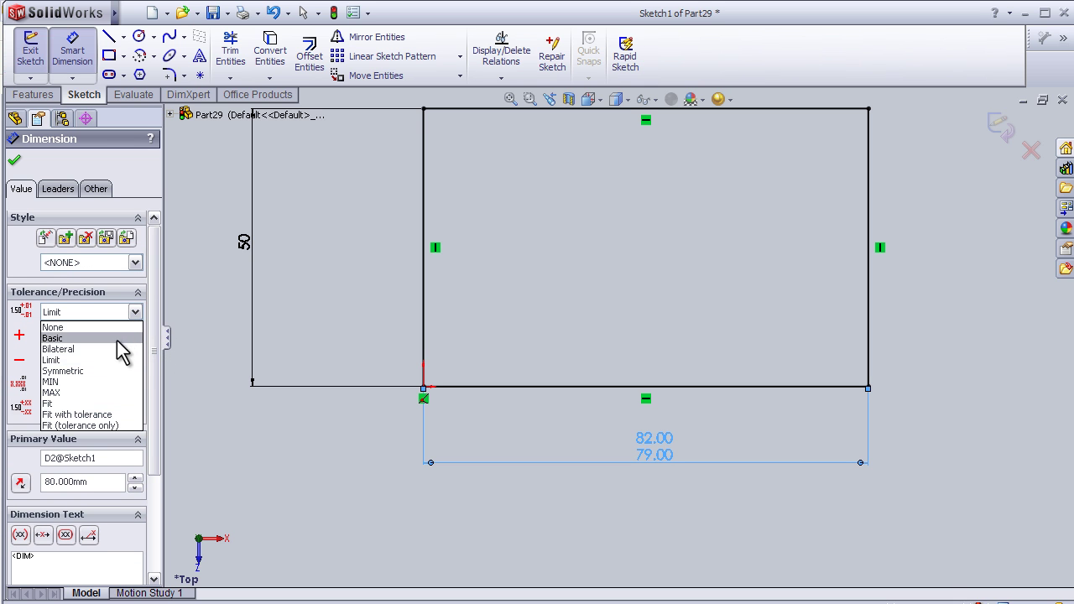
pyautogui.click(106, 371)
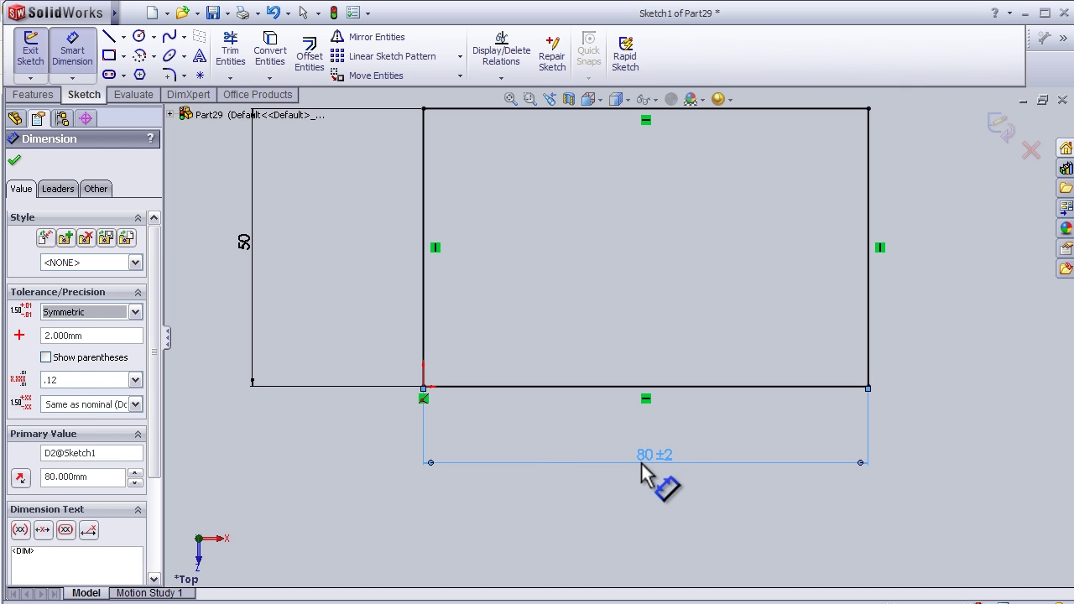
pyautogui.click(137, 312)
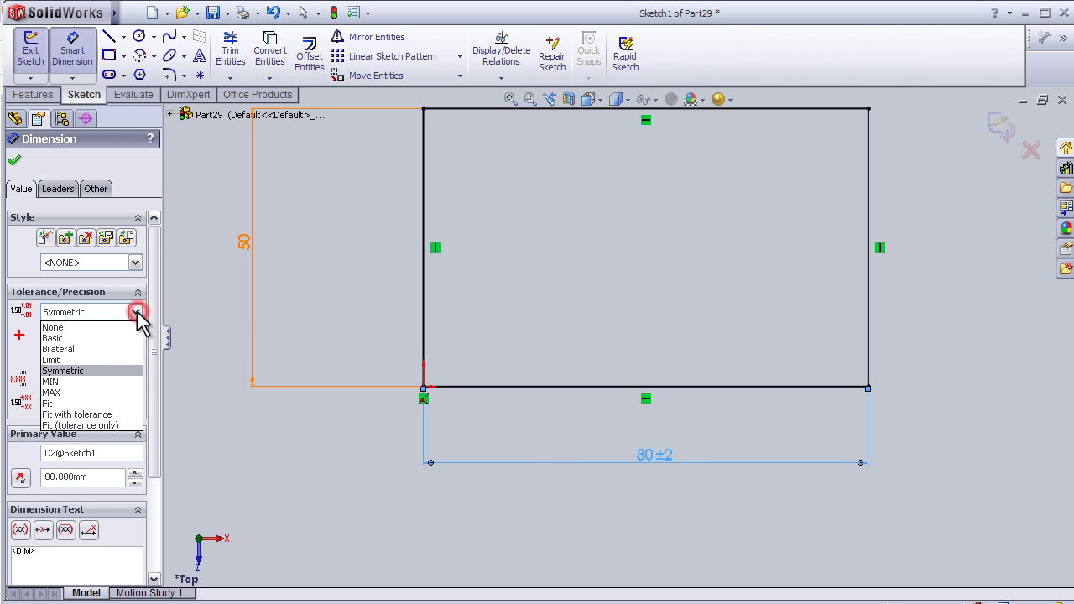
pyautogui.click(88, 383)
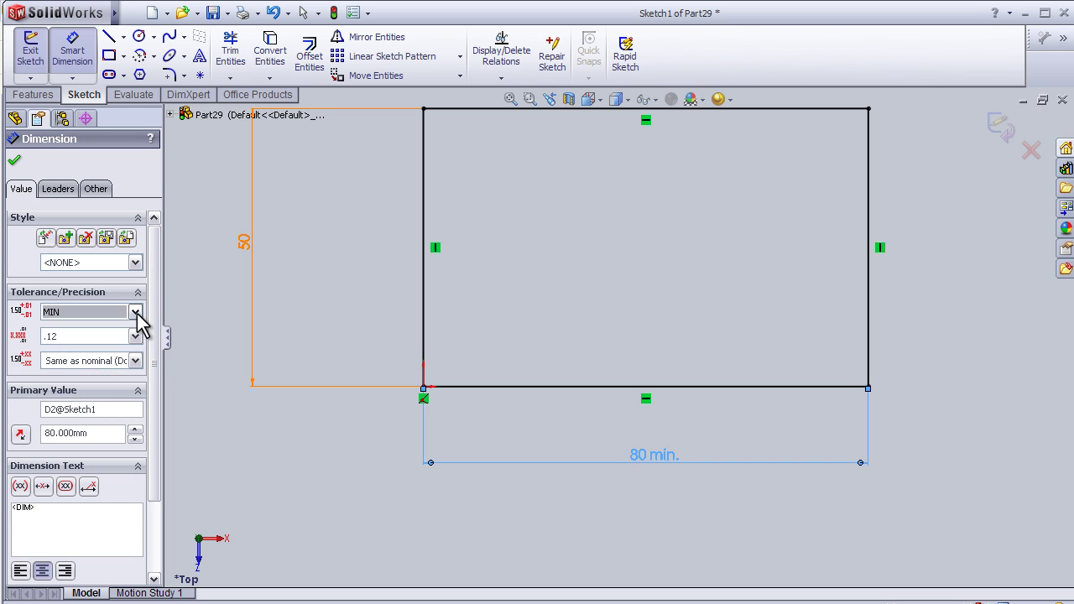
pyautogui.click(136, 311)
pyautogui.click(99, 392)
pyautogui.click(135, 313)
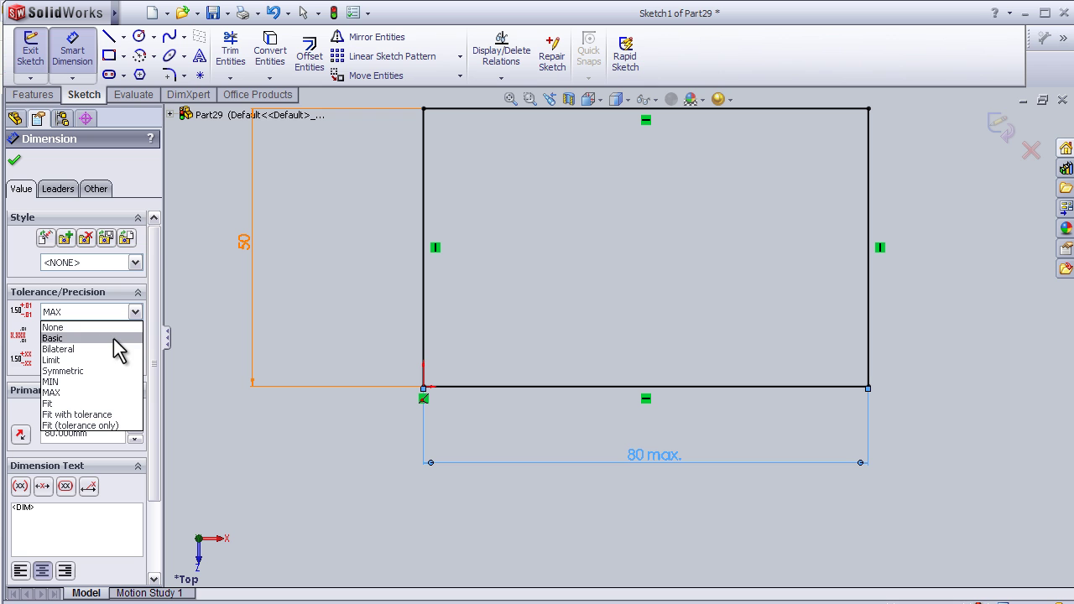
pyautogui.click(95, 370)
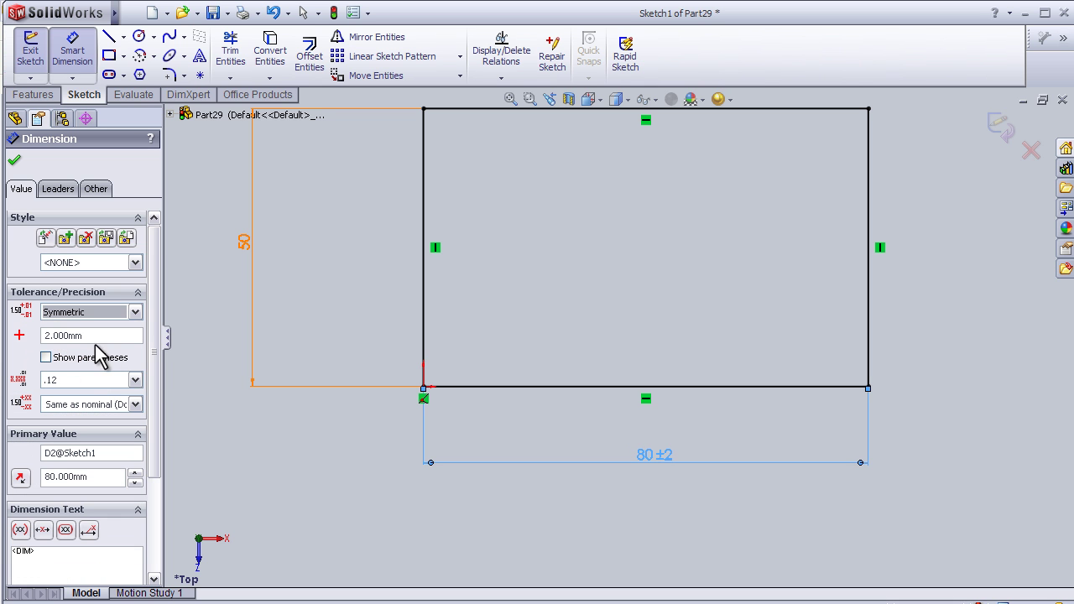
pyautogui.moveTo(153, 301); pyautogui.dragTo(144, 420)
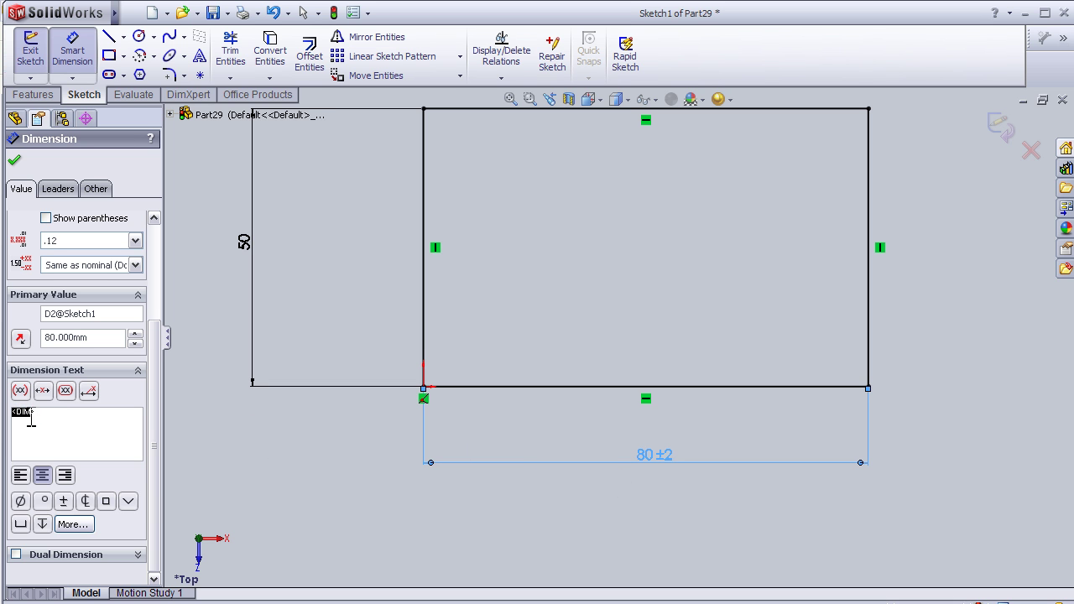
# Add a centreline symbol to the dimension text, accept the override, and replace DIM with '80 mm'.
pyautogui.click(34, 418)
pyautogui.click(86, 503)
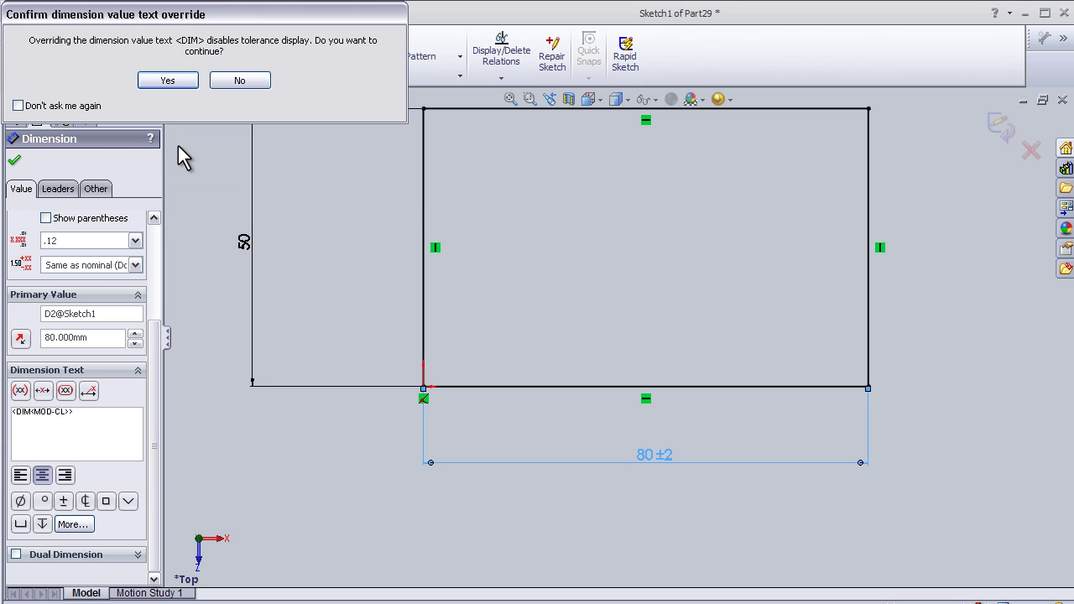
pyautogui.click(167, 81)
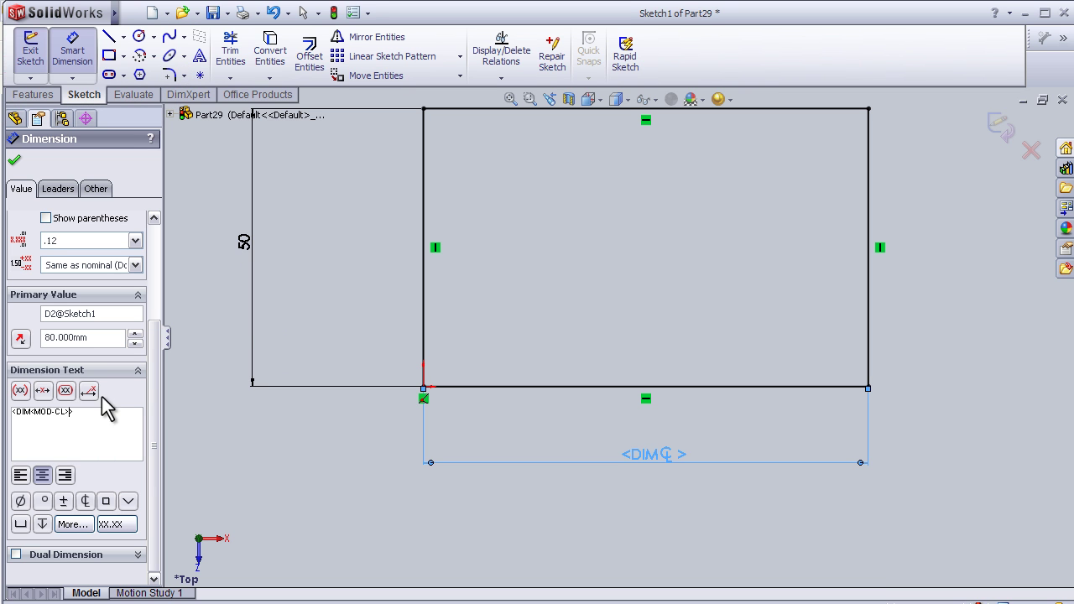
pyautogui.moveTo(31, 413); pyautogui.dragTo(17, 414)
pyautogui.press('Delete')
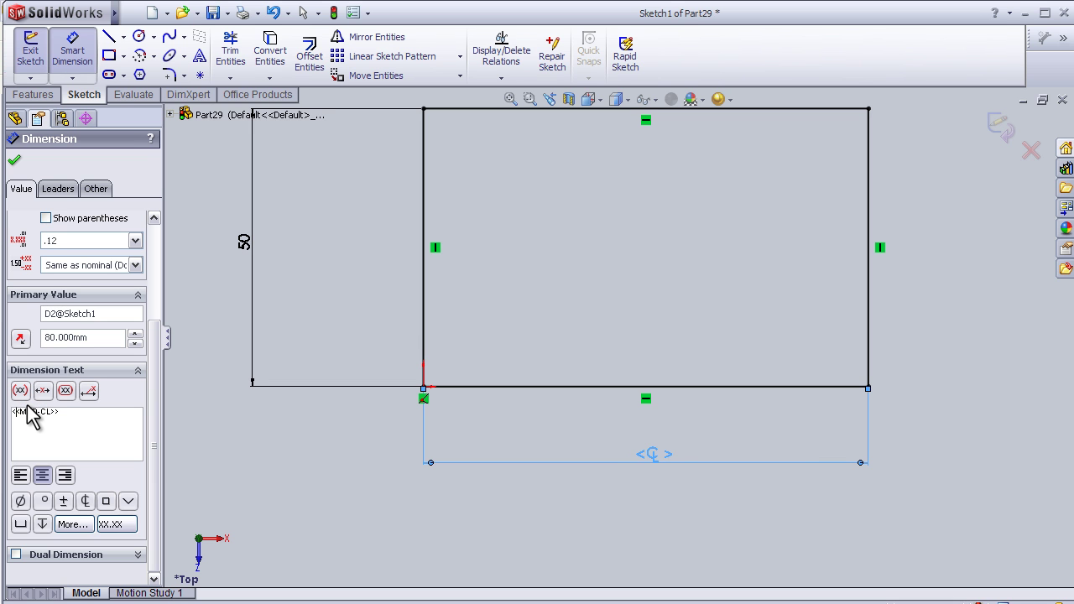
pyautogui.write('80')
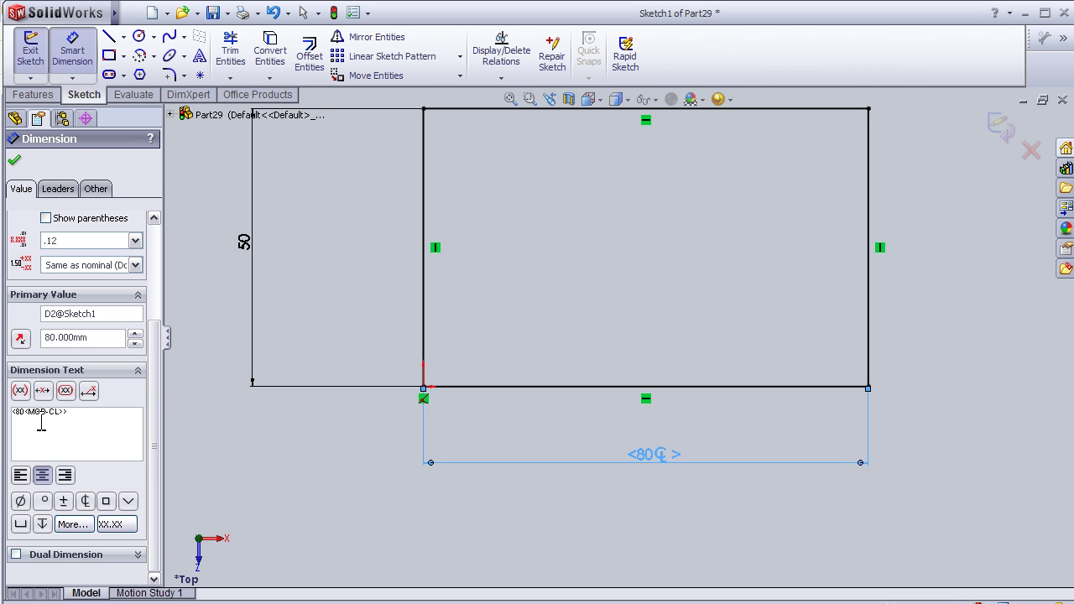
pyautogui.write(' mm')
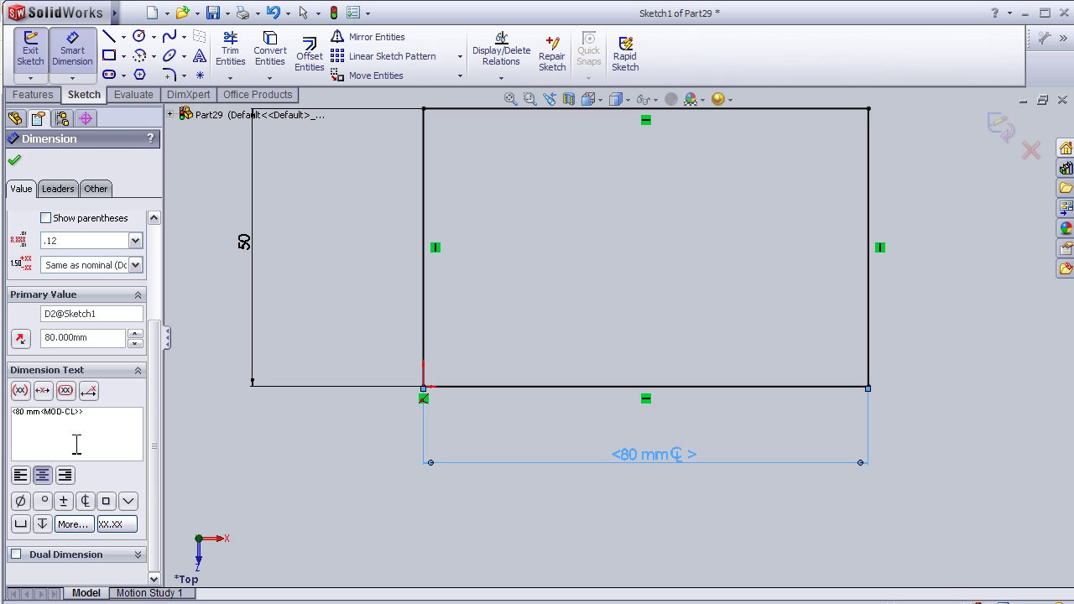
pyautogui.click(79, 445)
# Clear the dimension text, try 'Line1' as the text, then delete it.
pyautogui.moveTo(93, 414); pyautogui.dragTo(12, 414)
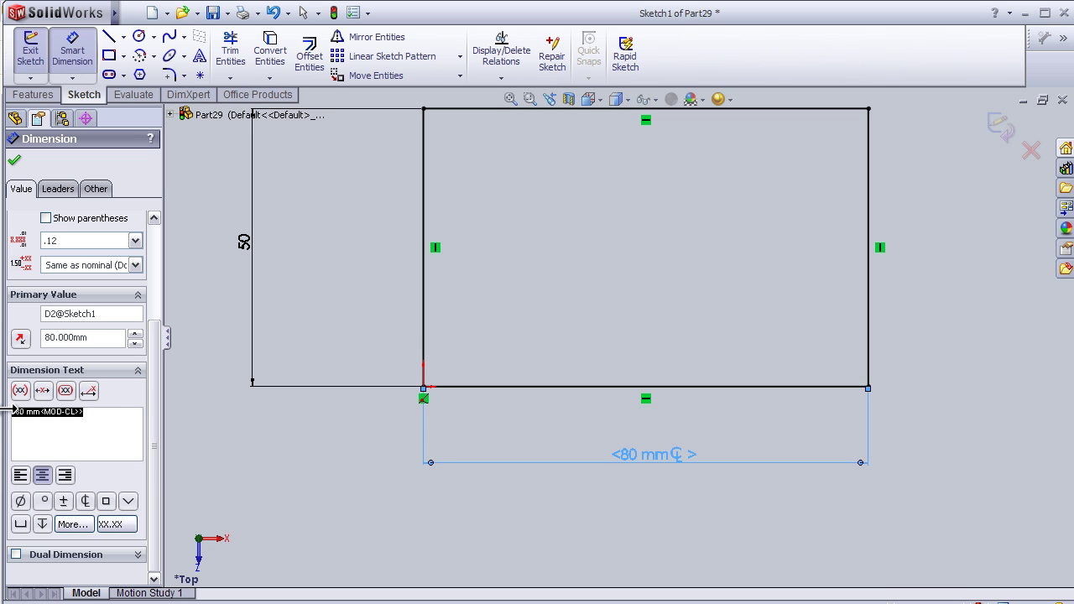
pyautogui.press('Delete')
pyautogui.write('Line')
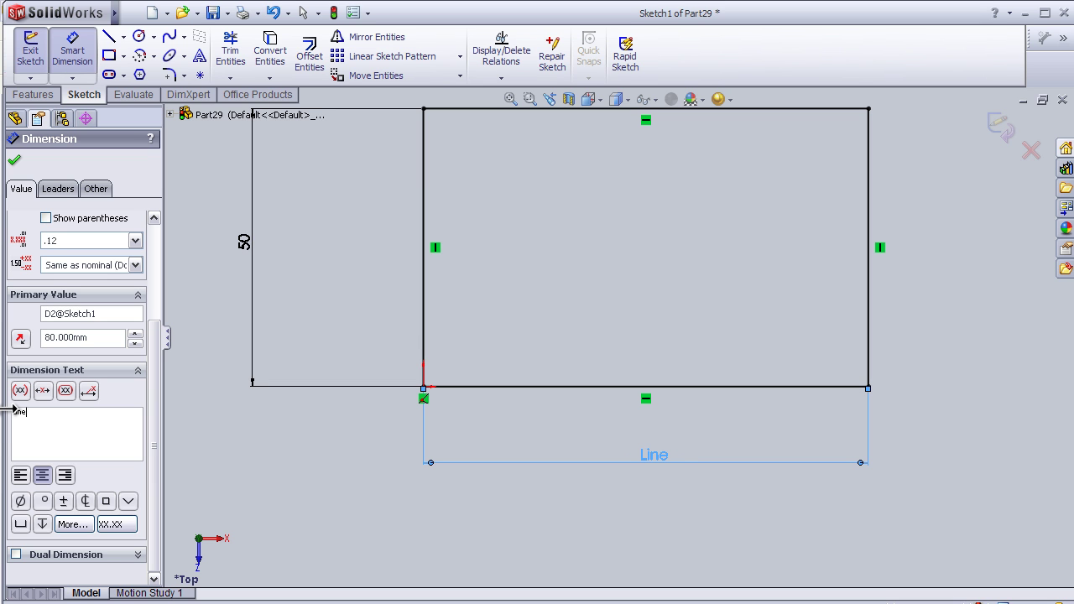
pyautogui.write('1')
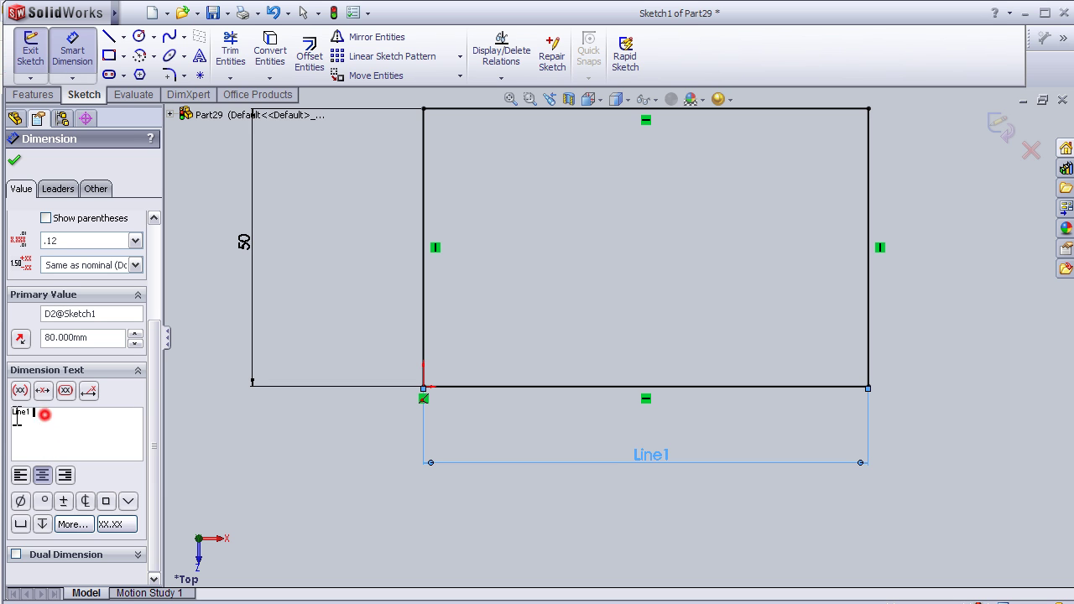
pyautogui.moveTo(44, 415); pyautogui.dragTo(7, 417)
pyautogui.press('Delete')
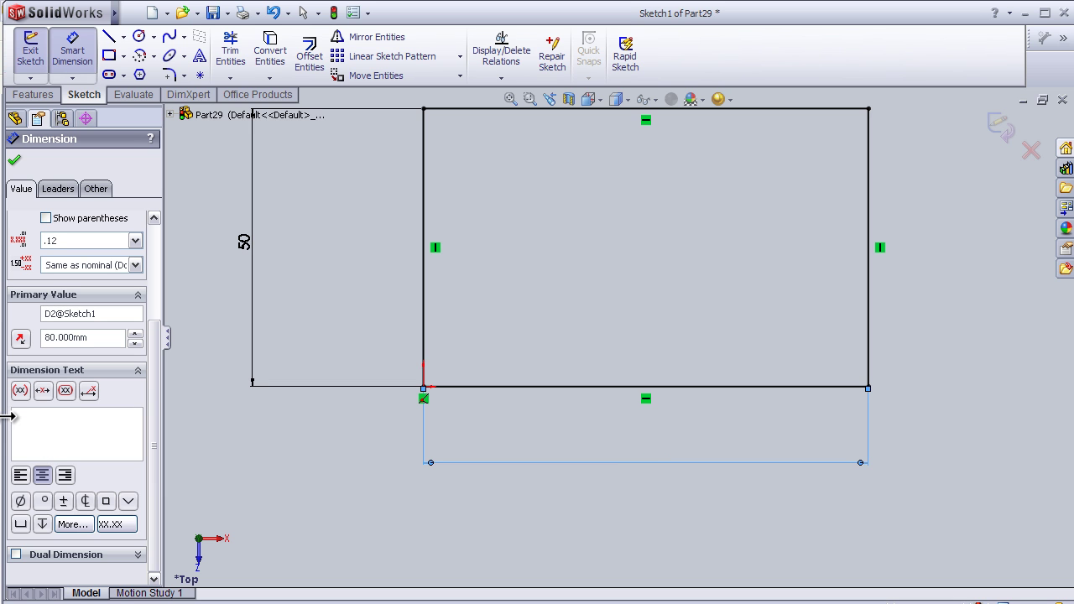
pyautogui.click(55, 420)
pyautogui.click(154, 424)
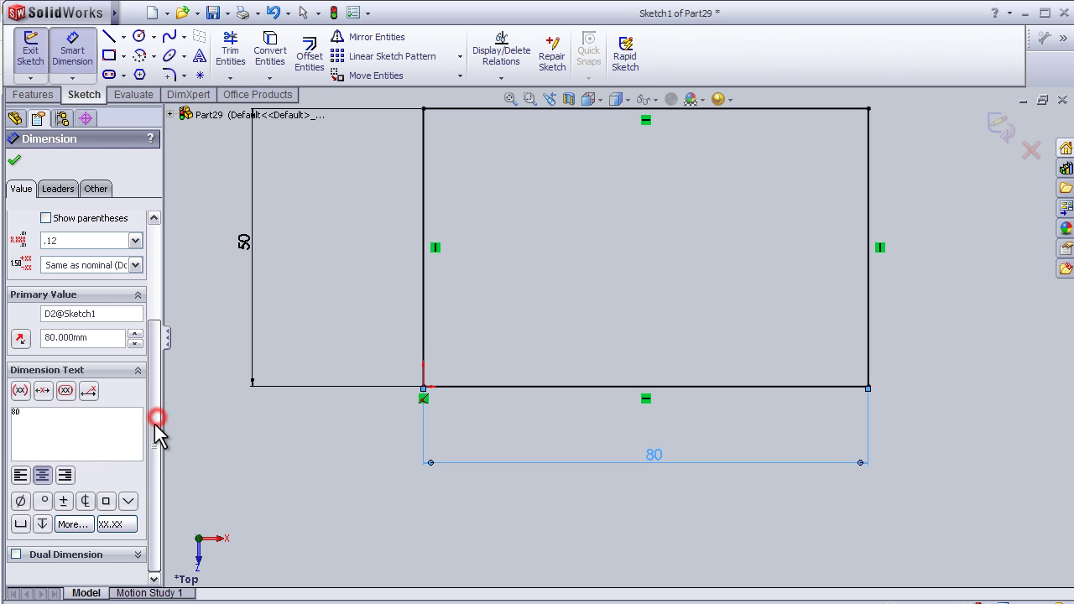
pyautogui.moveTo(154, 424); pyautogui.dragTo(150, 315)
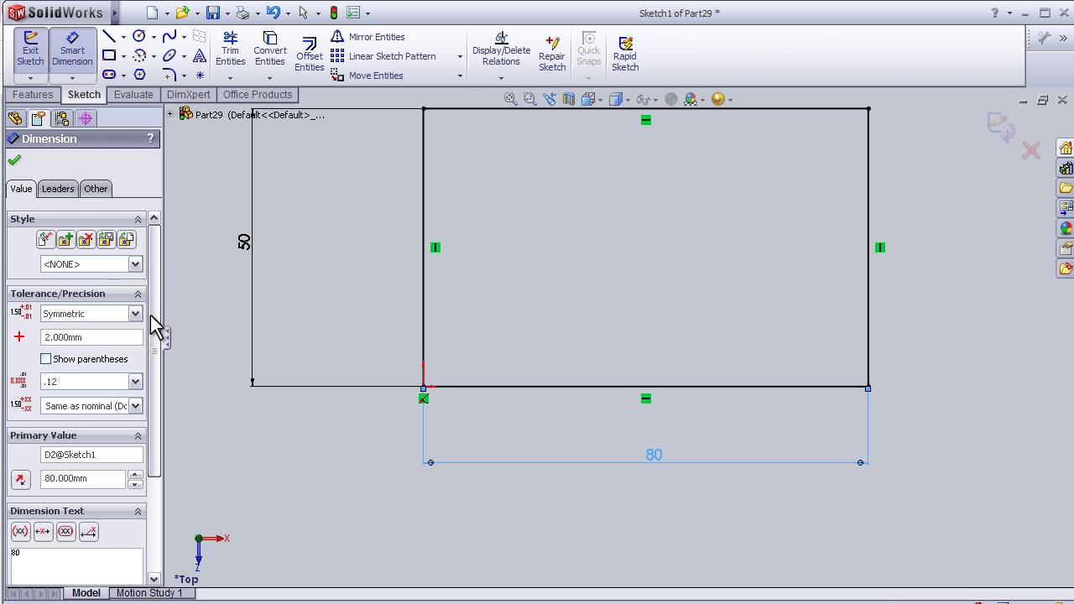
# On the Leaders tab, try an alternative leader layout, then restore the original.
pyautogui.click(60, 189)
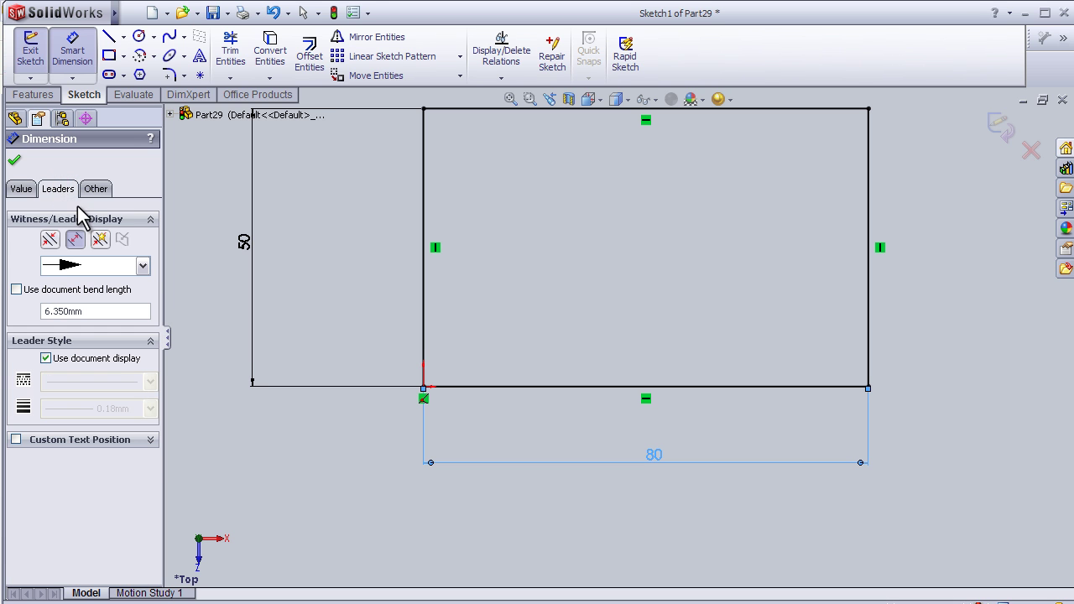
pyautogui.scroll(-2, 487, 454)
pyautogui.scroll(-2, 470, 417)
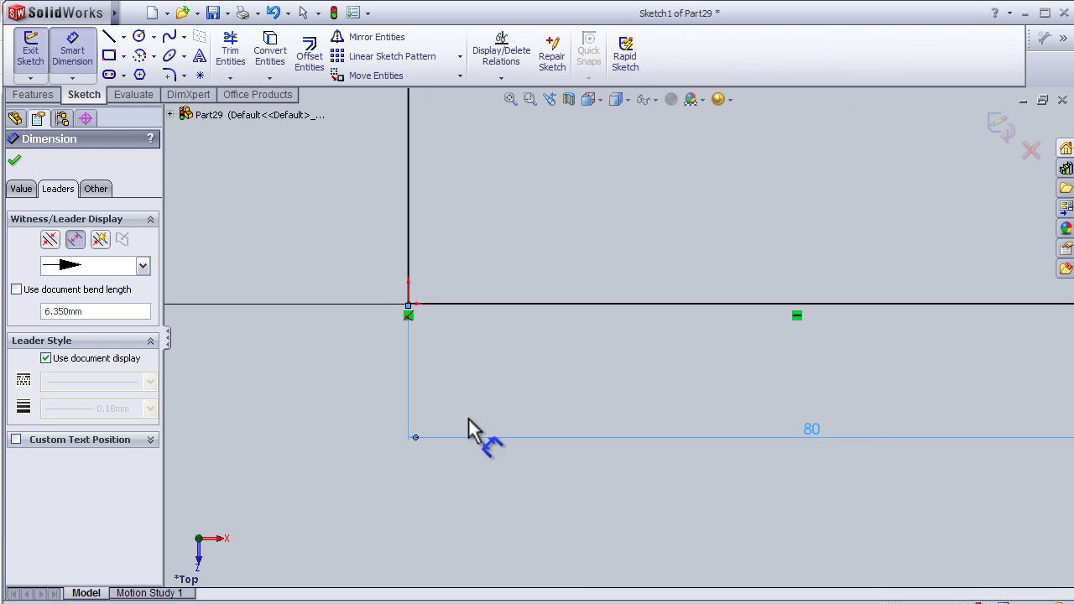
pyautogui.scroll(-1, 457, 426)
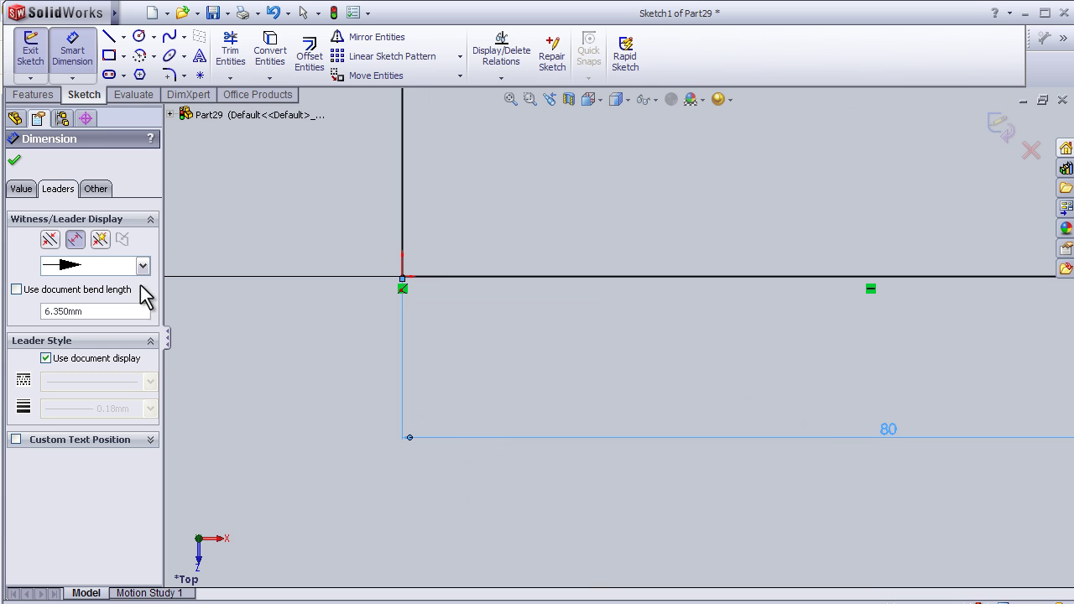
pyautogui.click(49, 241)
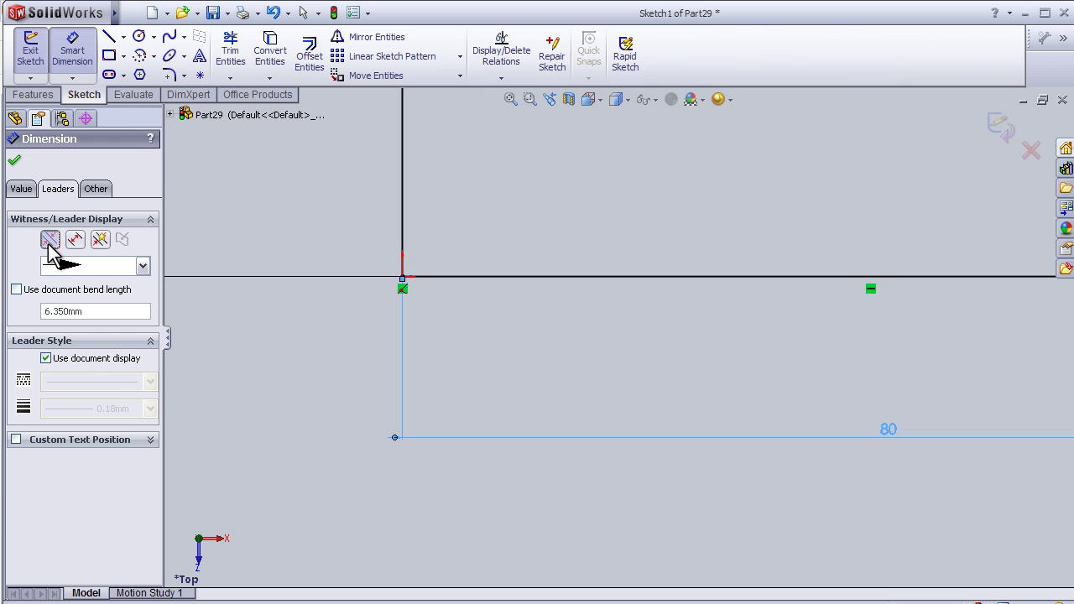
pyautogui.scroll(-1, 420, 442)
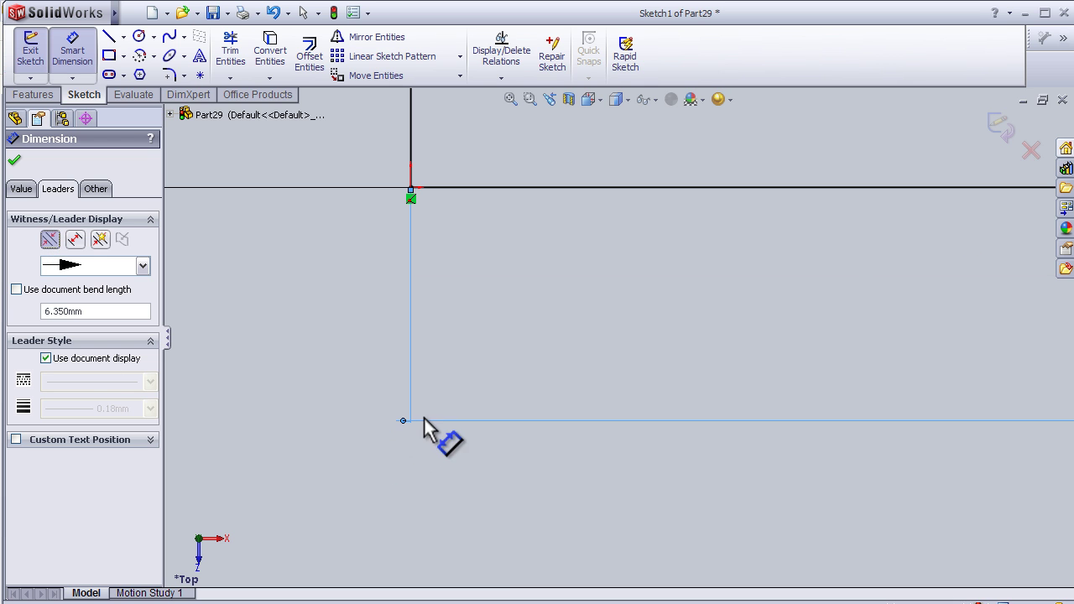
pyautogui.click(75, 239)
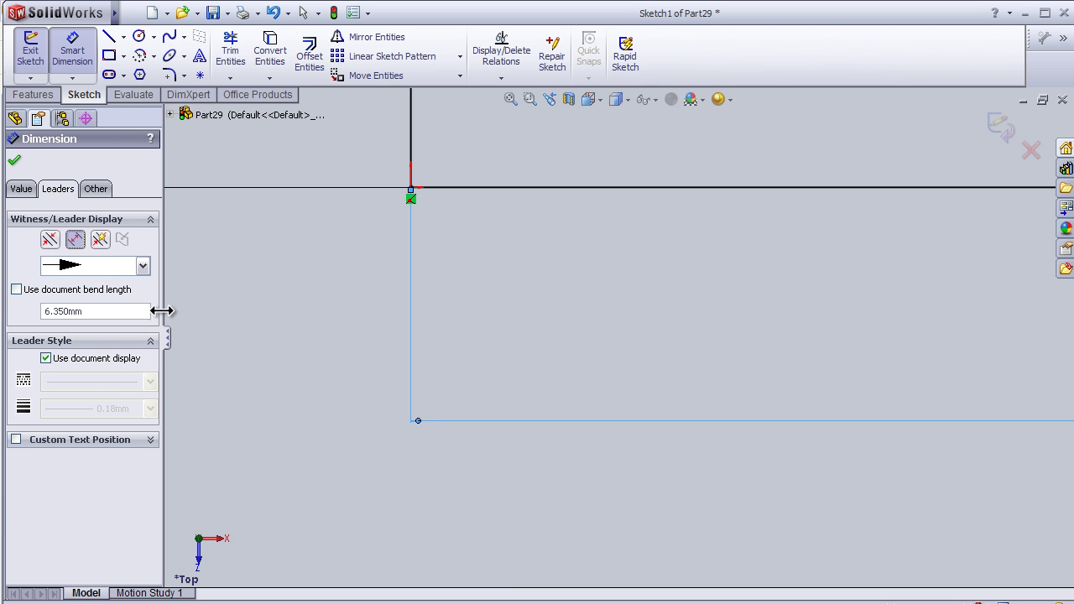
# Try thinner-arrow and filled-dot leader ends, then return to plain filled arrows.
pyautogui.click(143, 267)
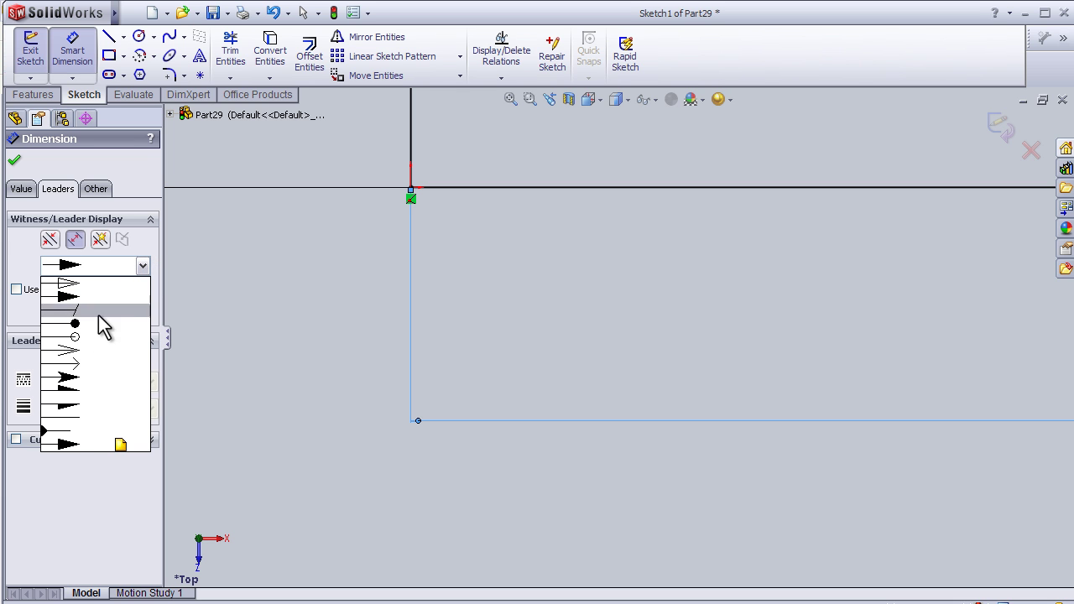
pyautogui.click(97, 406)
pyautogui.scroll(-3, 403, 443)
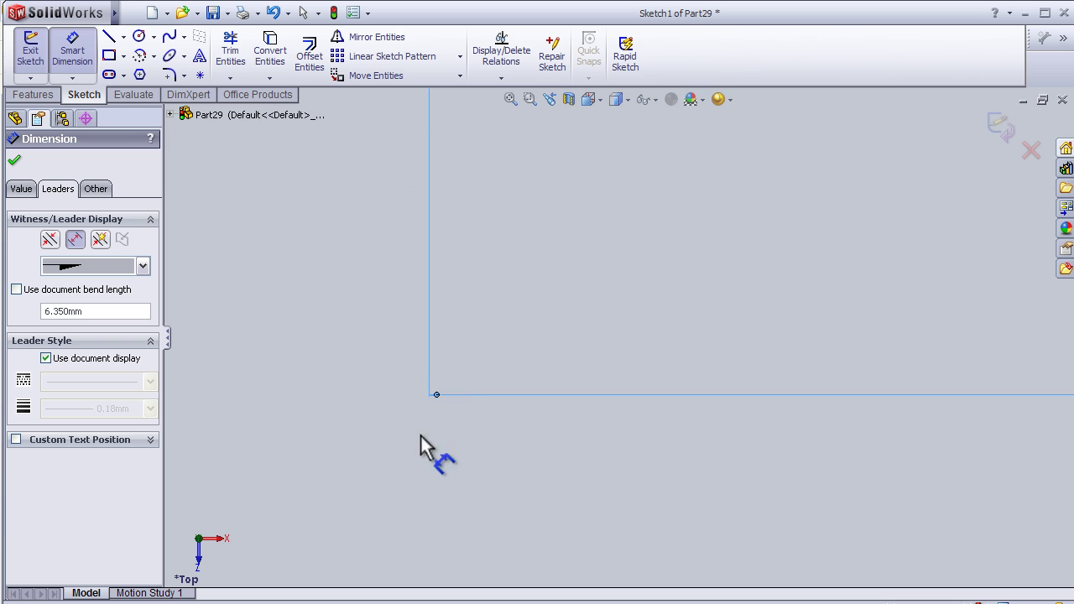
pyautogui.click(143, 266)
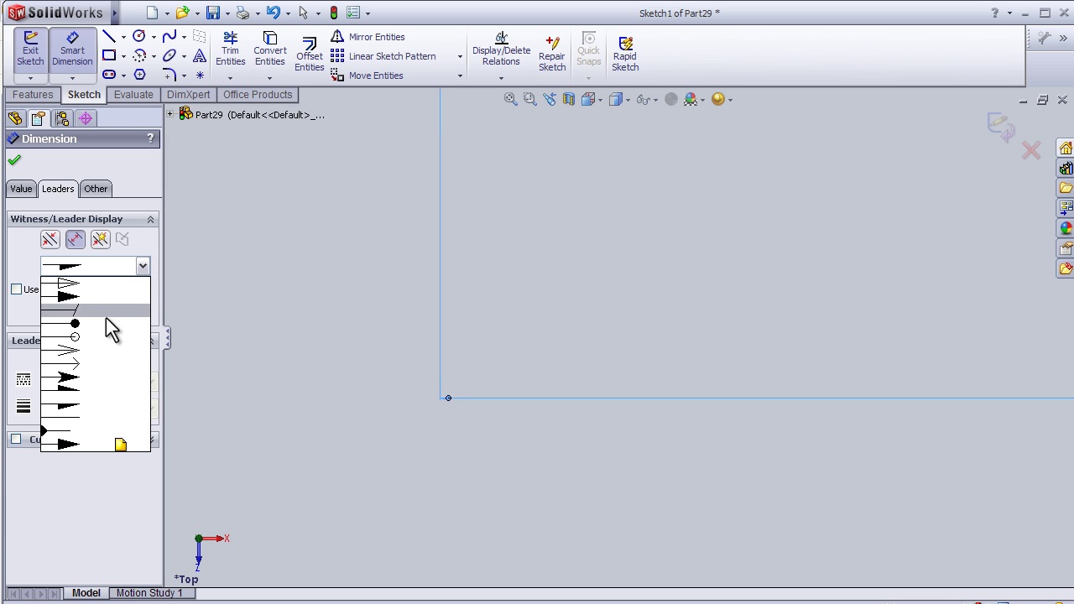
pyautogui.click(106, 326)
pyautogui.keyDown('ctrl'); pyautogui.moveTo(439, 422); pyautogui.dragTo(470, 397, button='middle'); pyautogui.keyUp('ctrl')
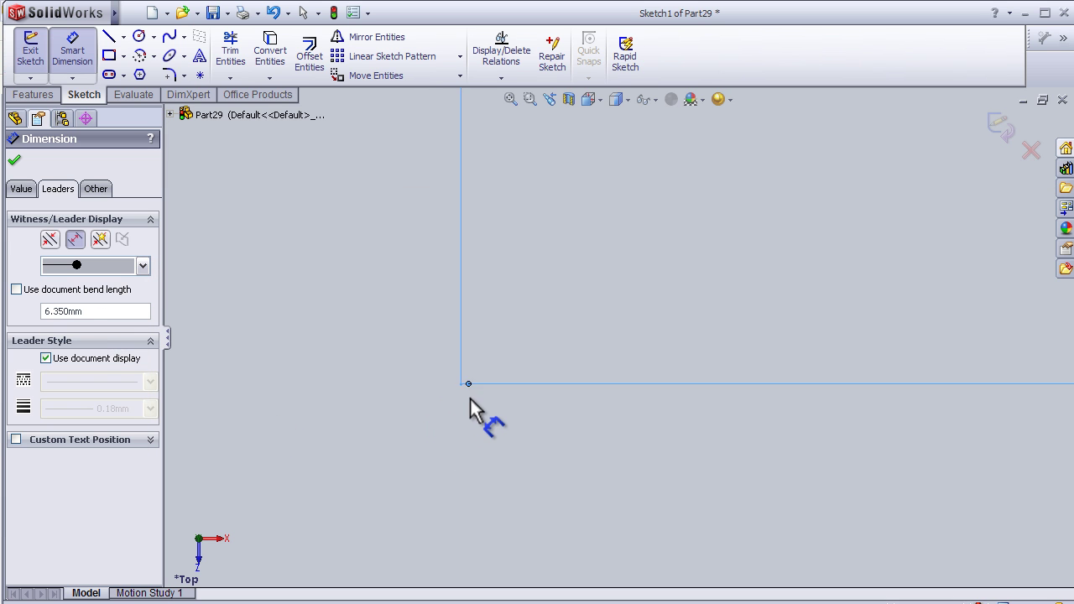
pyautogui.click(143, 265)
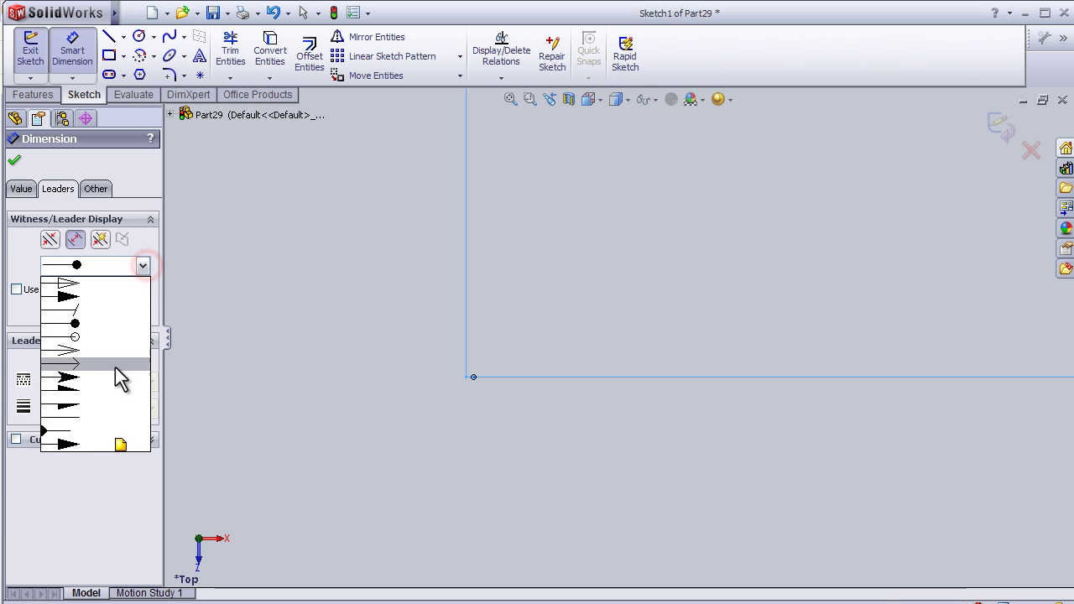
pyautogui.click(91, 444)
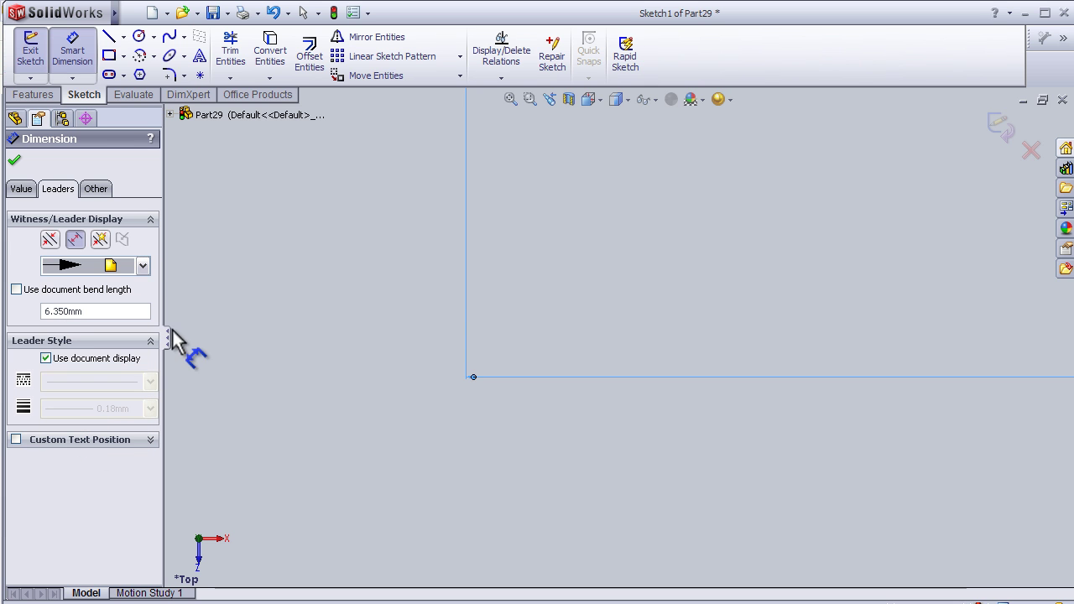
pyautogui.click(143, 266)
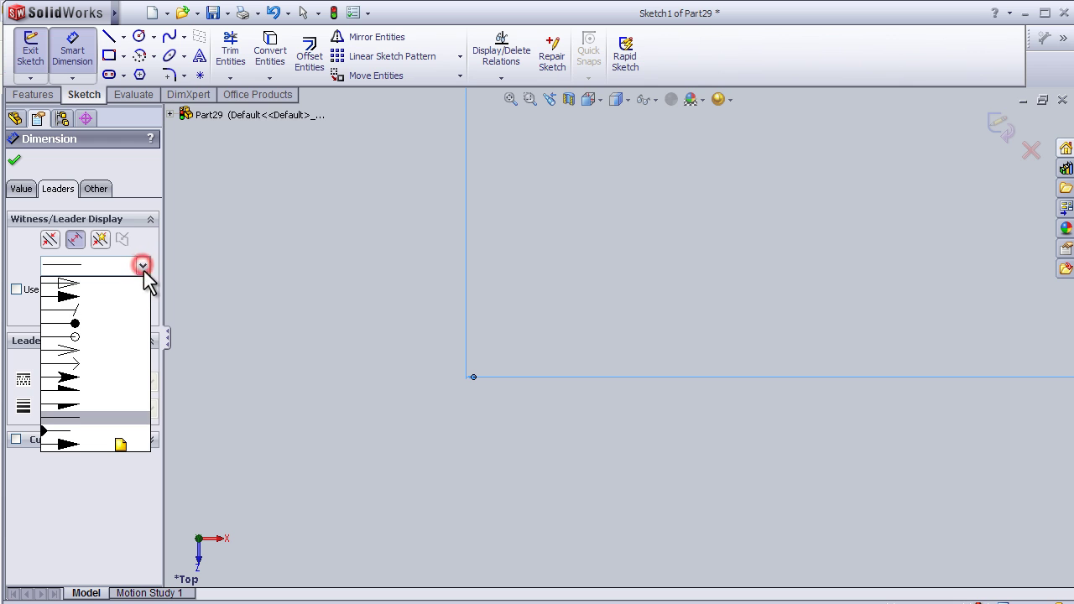
pyautogui.click(94, 297)
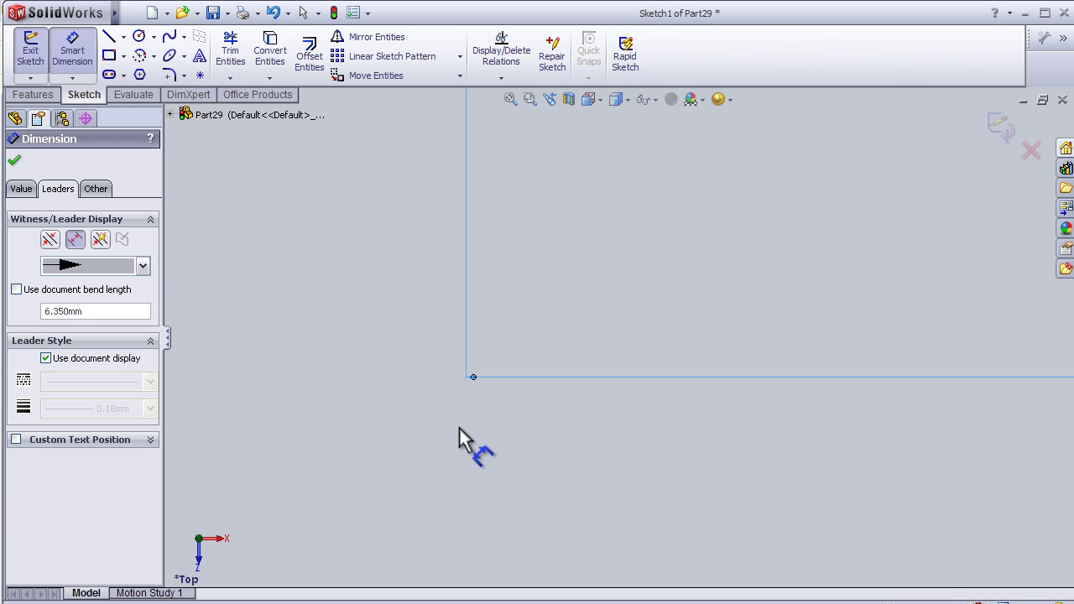
# Pan and zoom to fit the rectangle and its dimensions in view.
pyautogui.hotkey('ctrl', 'Right')
pyautogui.hotkey('ctrl', 'Up')
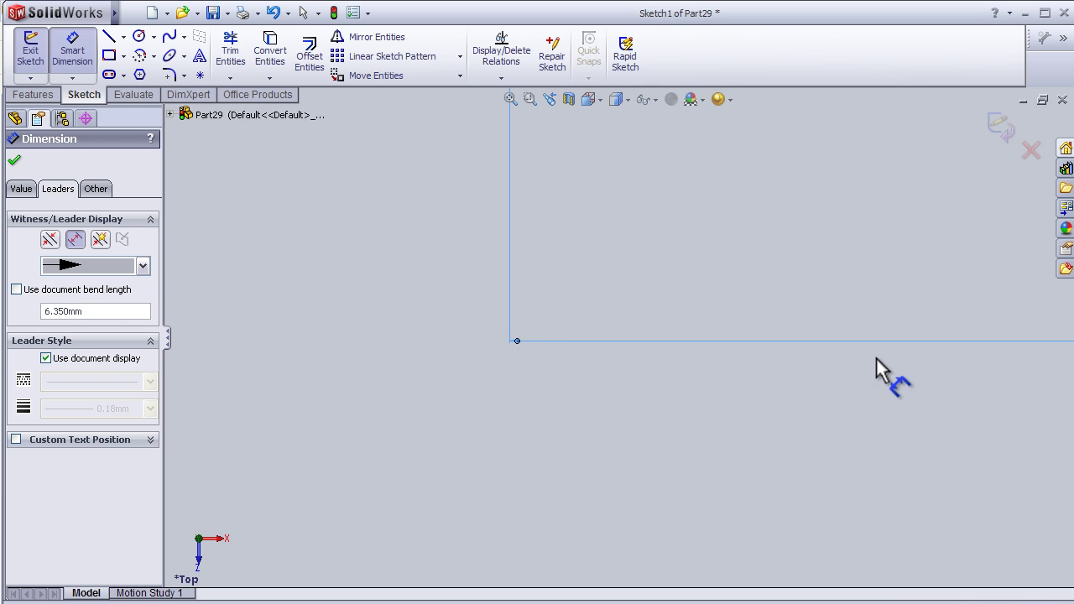
pyautogui.scroll(2, 866, 361)
pyautogui.scroll(-3, 790, 379)
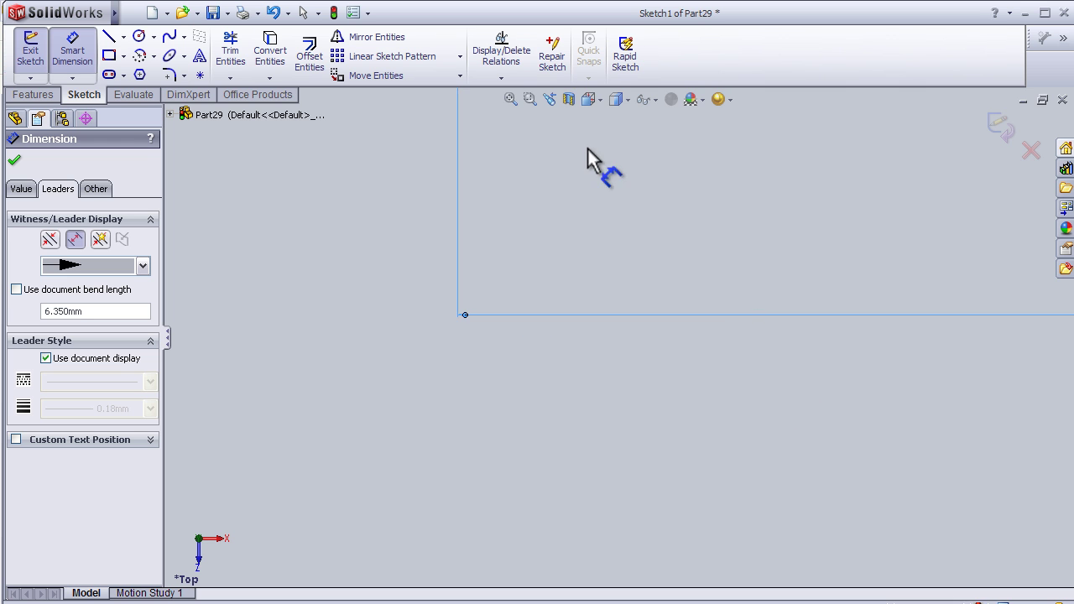
pyautogui.click(517, 106)
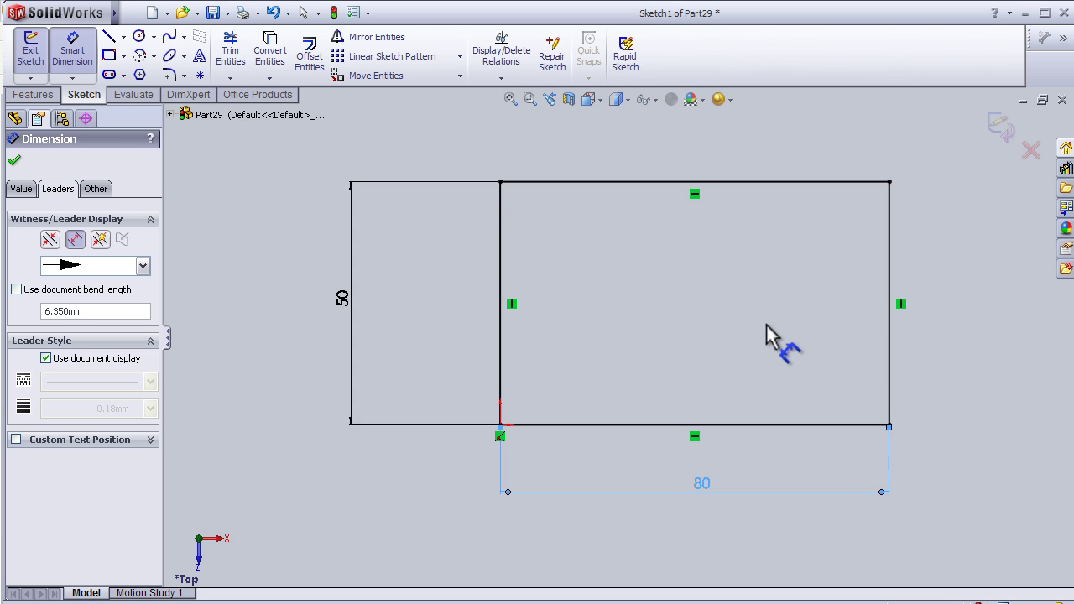
pyautogui.scroll(-1, 866, 379)
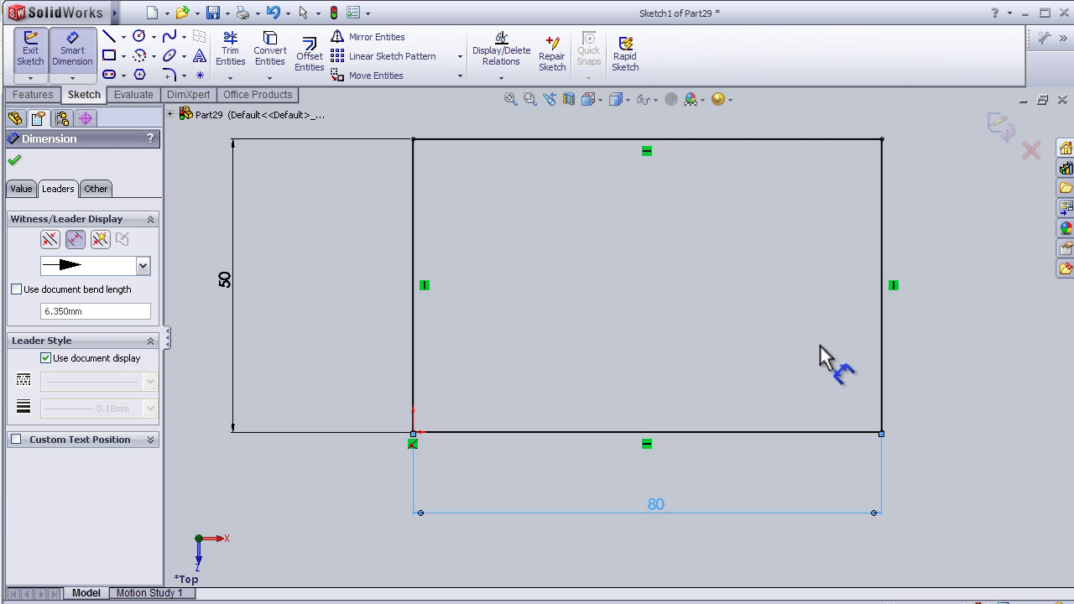
pyautogui.scroll(-1, 820, 346)
pyautogui.scroll(3, 818, 346)
pyautogui.scroll(1, 806, 345)
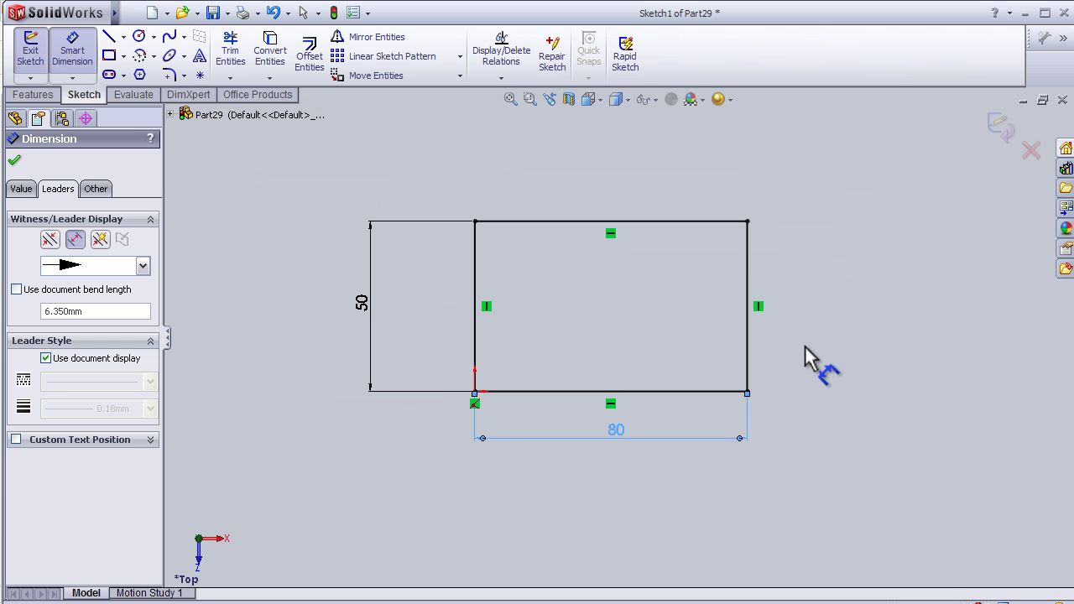
pyautogui.scroll(-1, 655, 412)
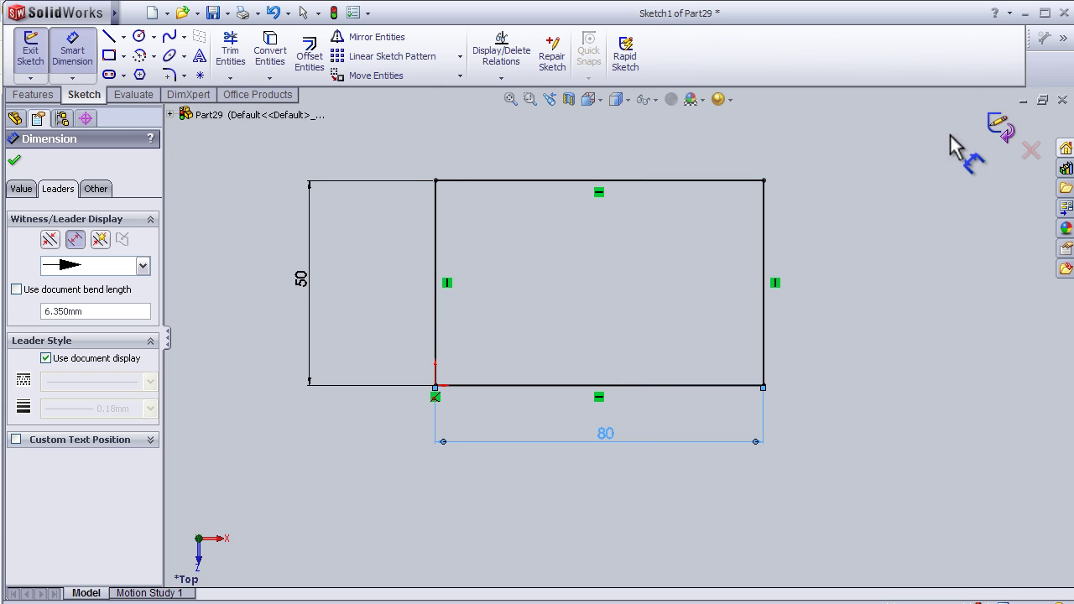
# Draw a circle below the rectangle.
pyautogui.click(139, 36)
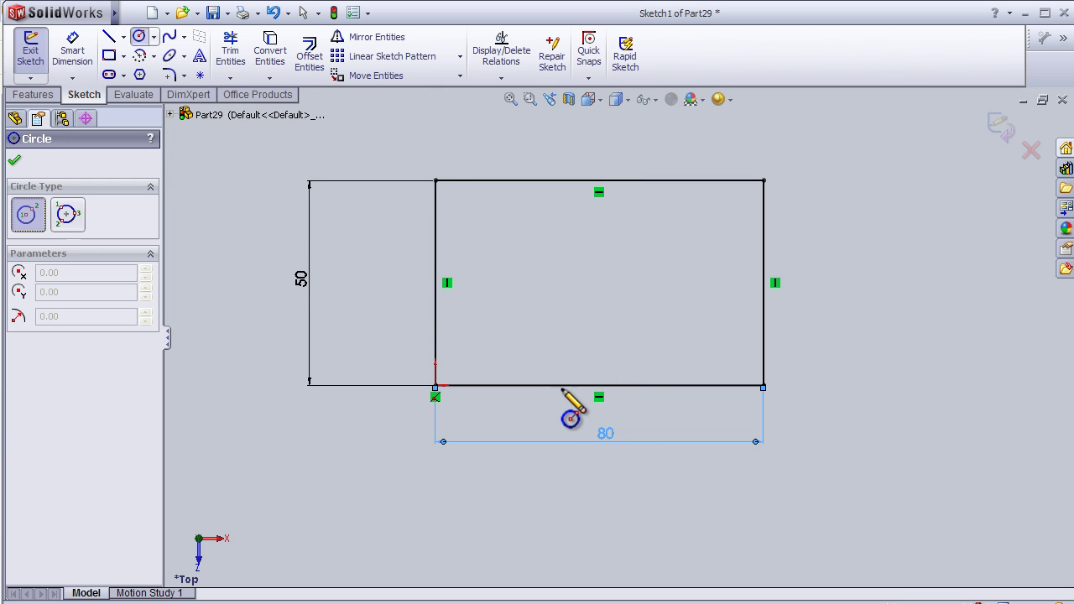
pyautogui.scroll(-1, 559, 389)
pyautogui.scroll(3, 559, 388)
pyautogui.click(494, 477)
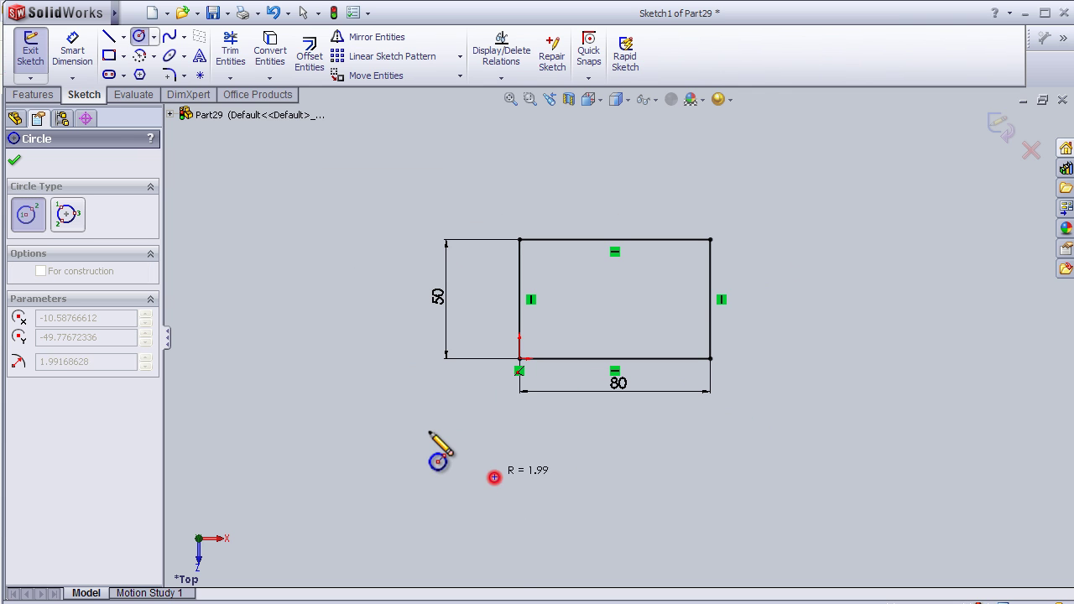
pyautogui.click(453, 443)
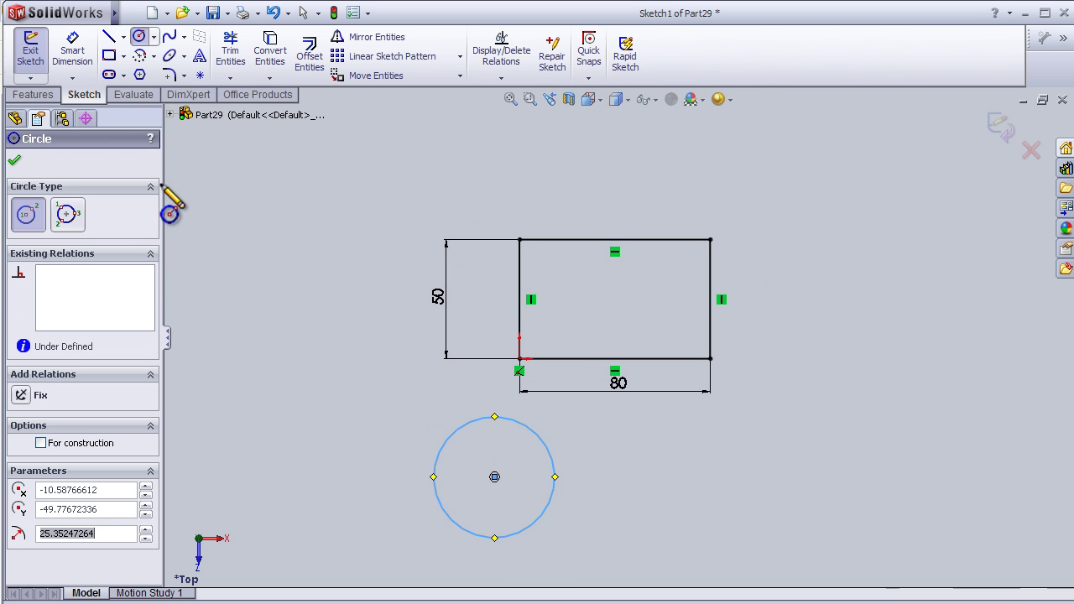
# Give the circle a 60 mm diameter dimension placed above-left of it.
pyautogui.click(72, 50)
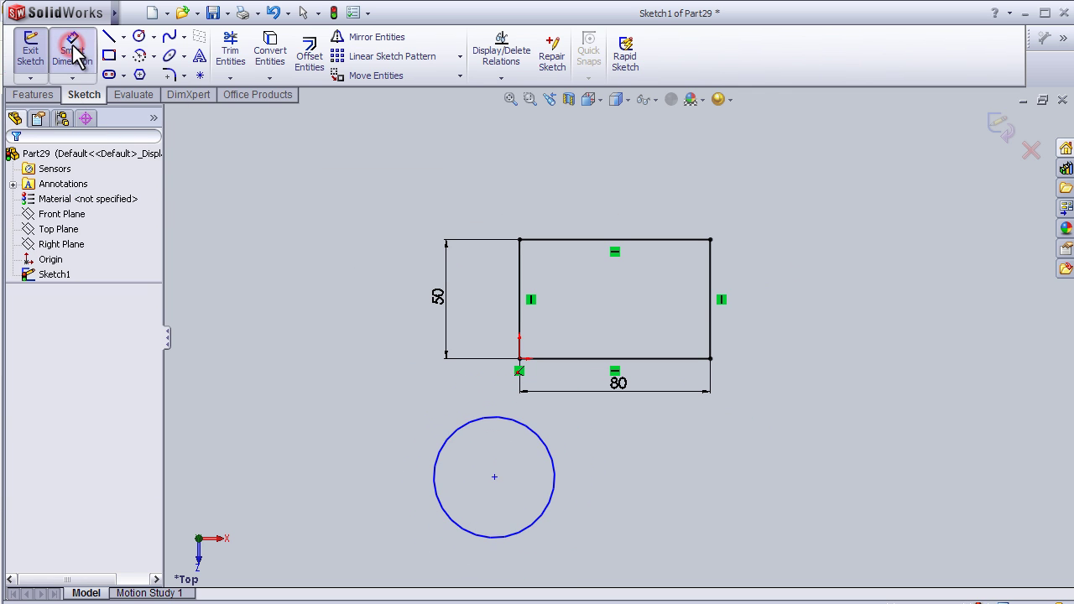
pyautogui.click(443, 436)
pyautogui.click(371, 382)
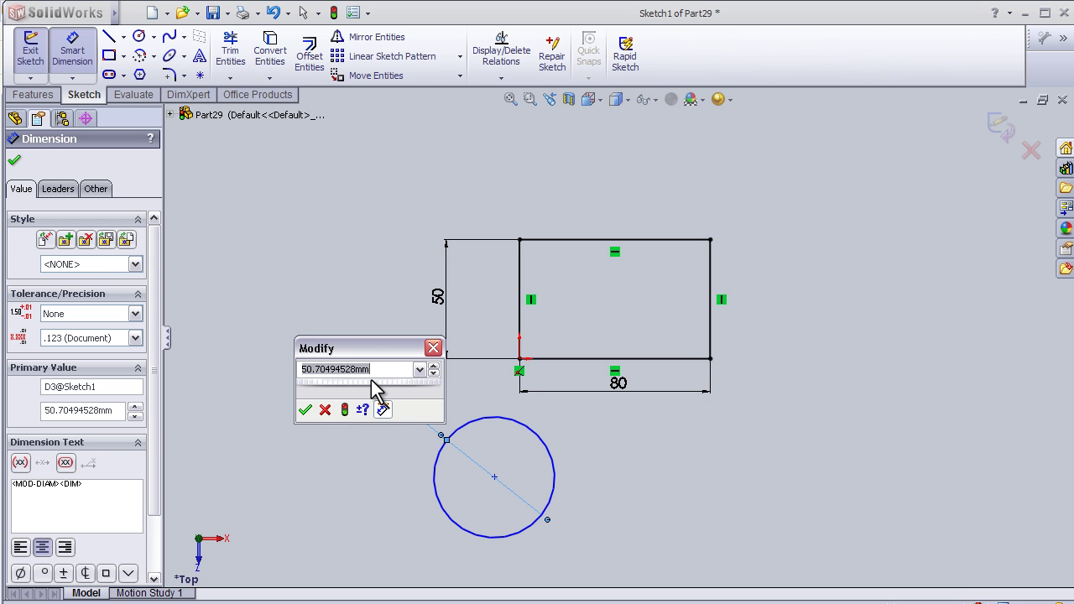
pyautogui.write('60')
pyautogui.click(307, 409)
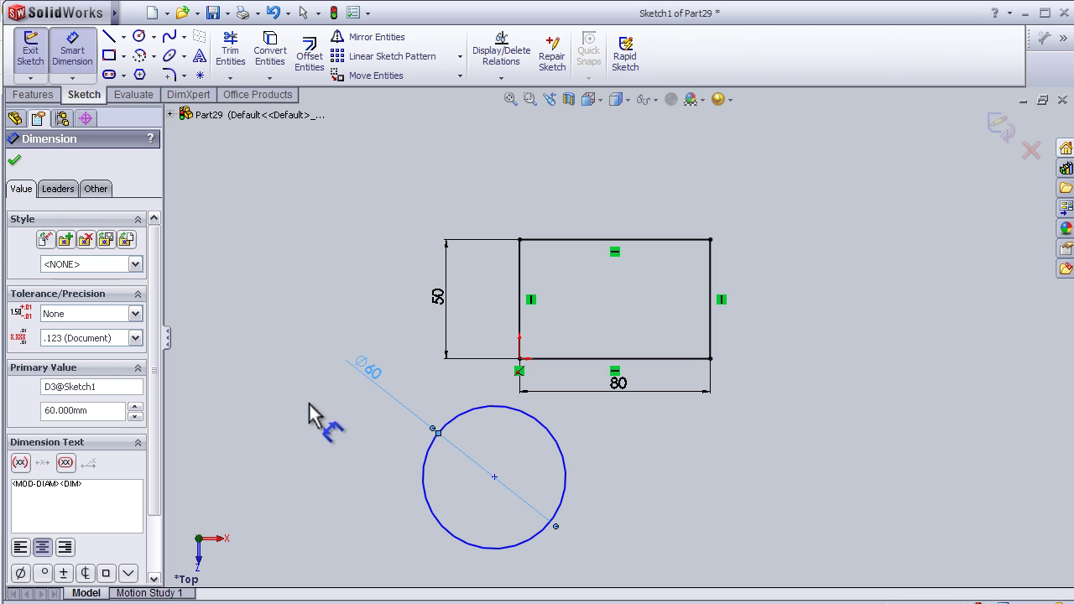
pyautogui.click(14, 162)
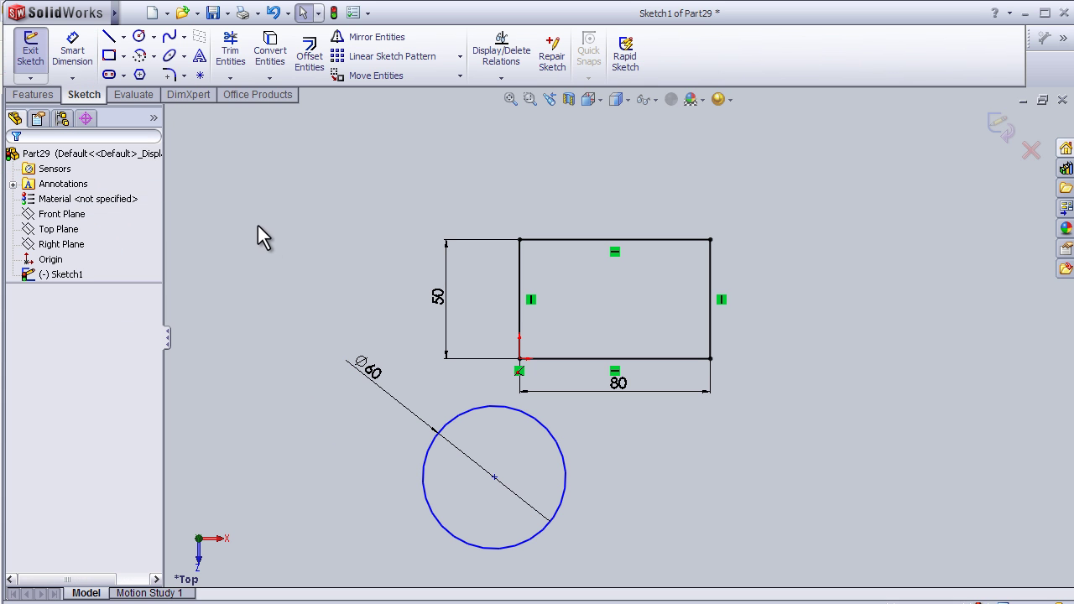